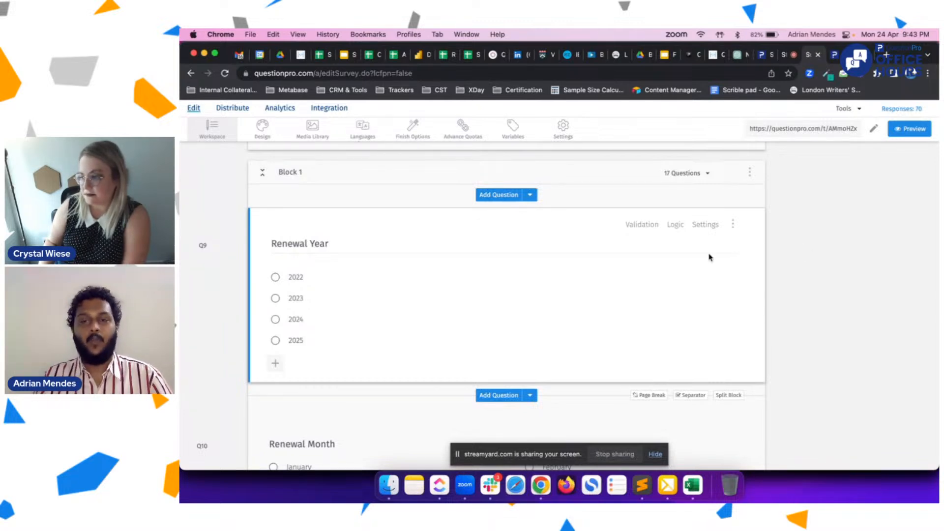
# Step: Switch the Renewal Year question's logic to Compound Branching and base Criteria 1 on a System Variable
pyautogui.click(674, 225)
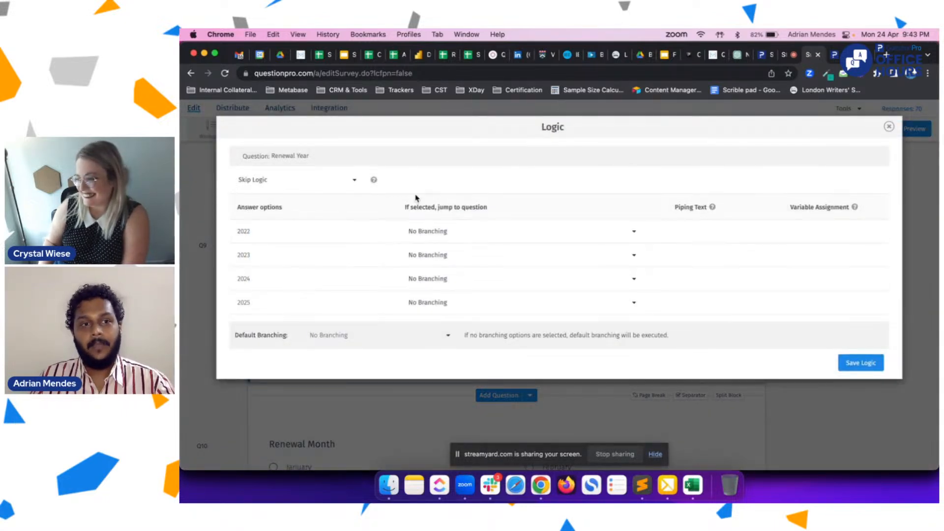
pyautogui.click(345, 185)
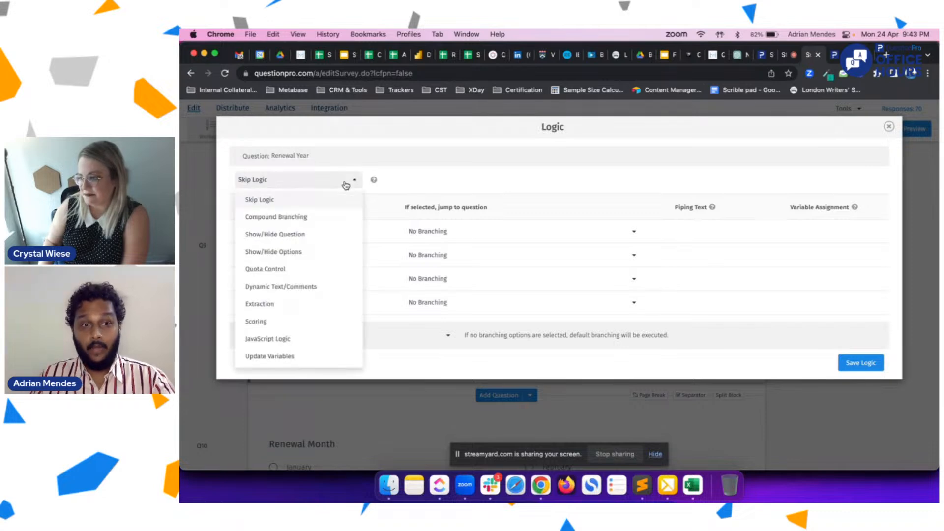
pyautogui.click(307, 221)
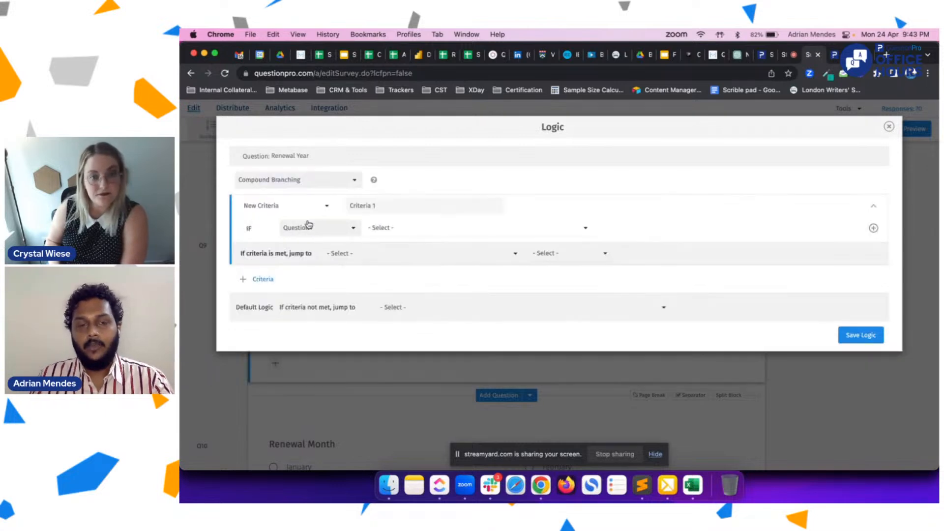
pyautogui.click(337, 233)
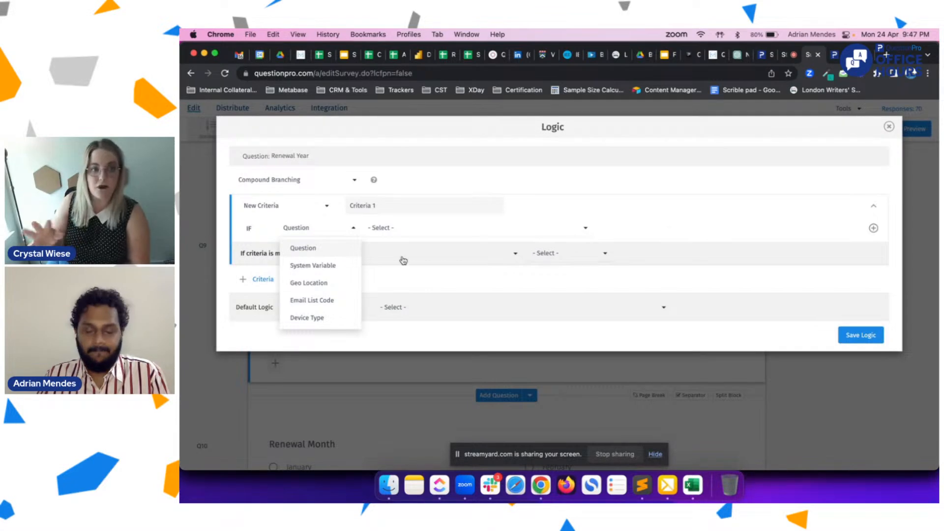
pyautogui.click(313, 265)
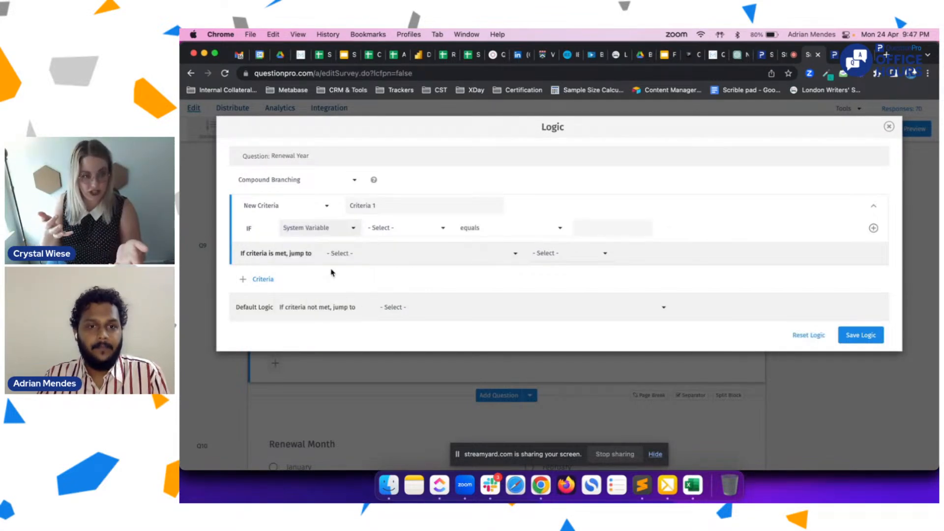
# Step: Examine the text and numeric comparison operators available for the system variable criterion
pyautogui.click(555, 232)
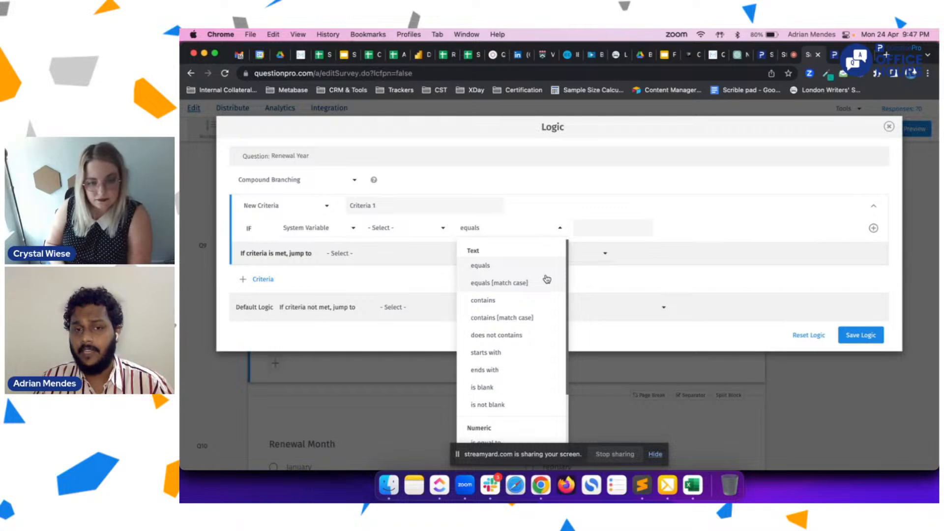
pyautogui.scroll(-4, 547, 278)
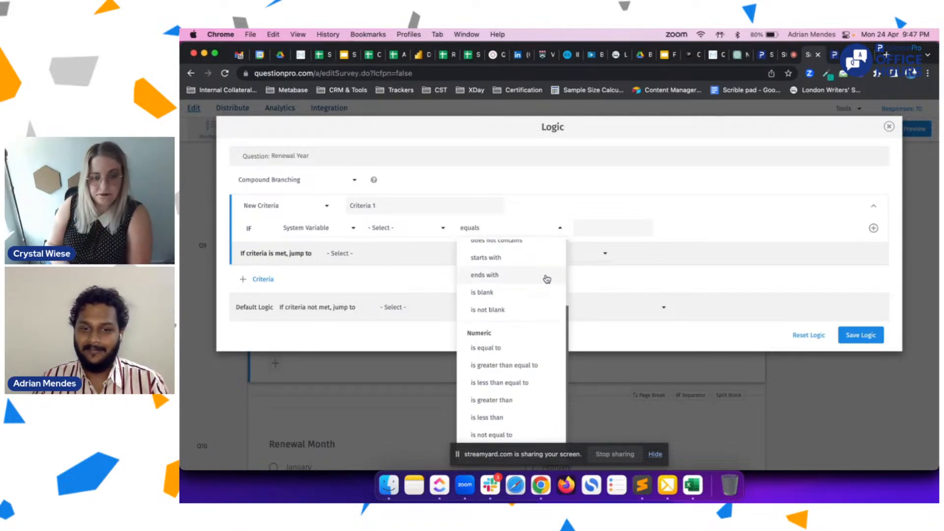
pyautogui.scroll(4, 546, 279)
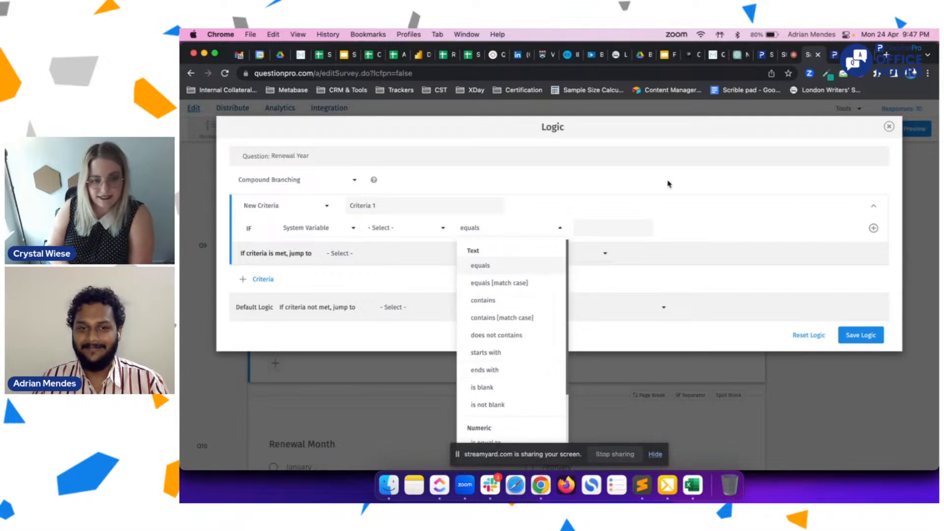
pyautogui.click(656, 198)
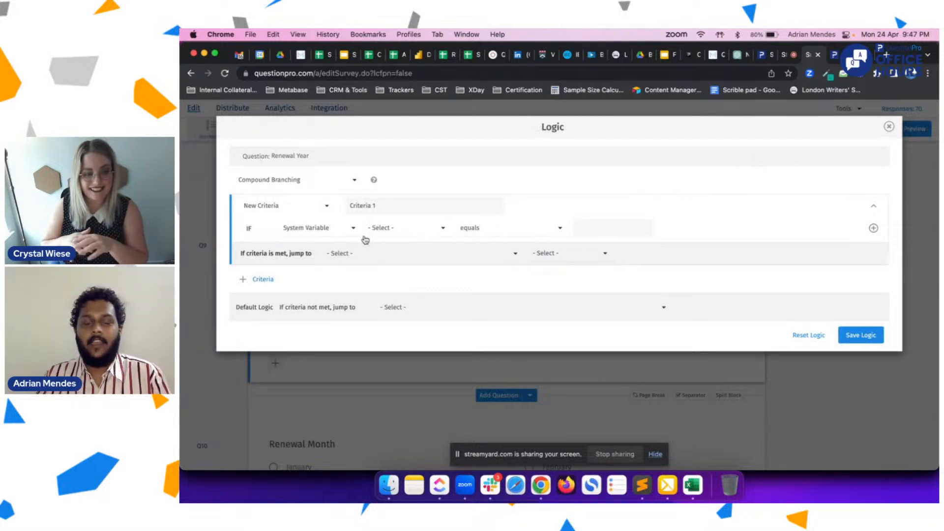
# Step: Base Criteria 1 on Device Type, review the device choices, and leave the logic settings without saving
pyautogui.click(350, 229)
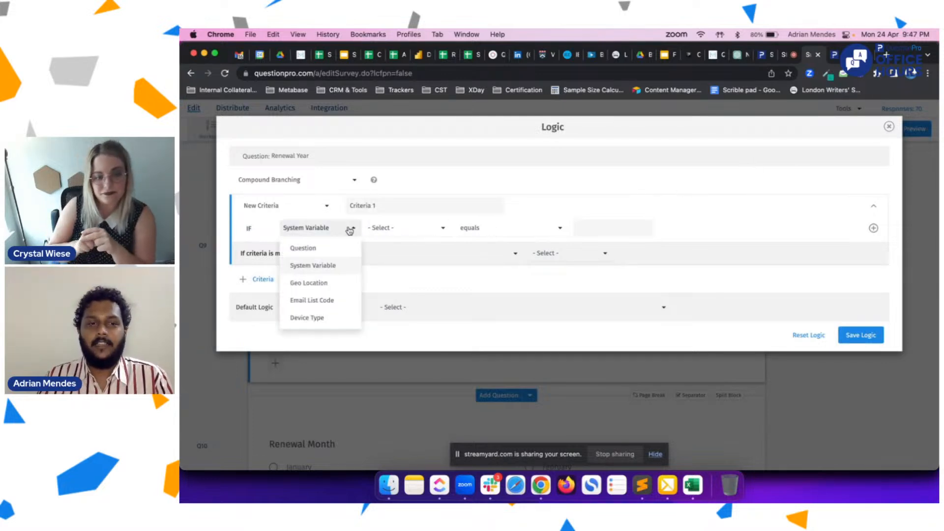
pyautogui.click(337, 318)
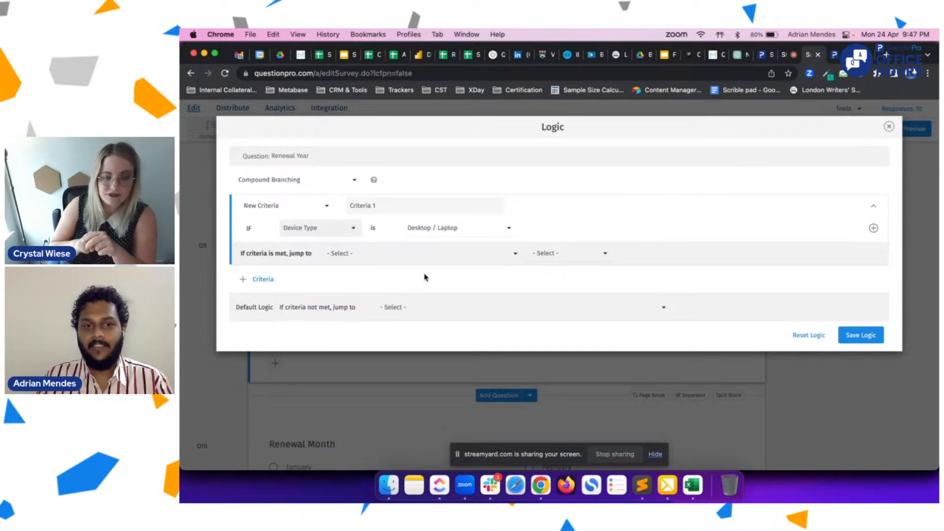
pyautogui.click(493, 228)
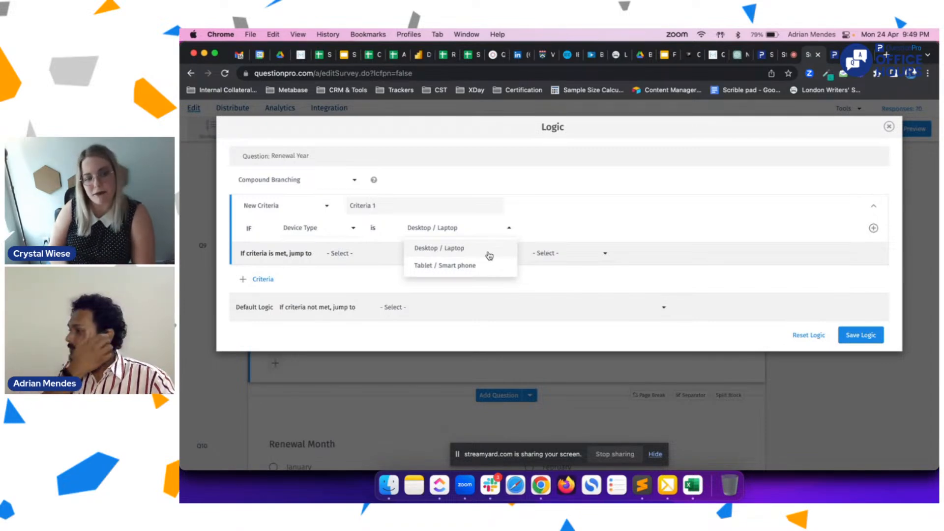
pyautogui.click(583, 210)
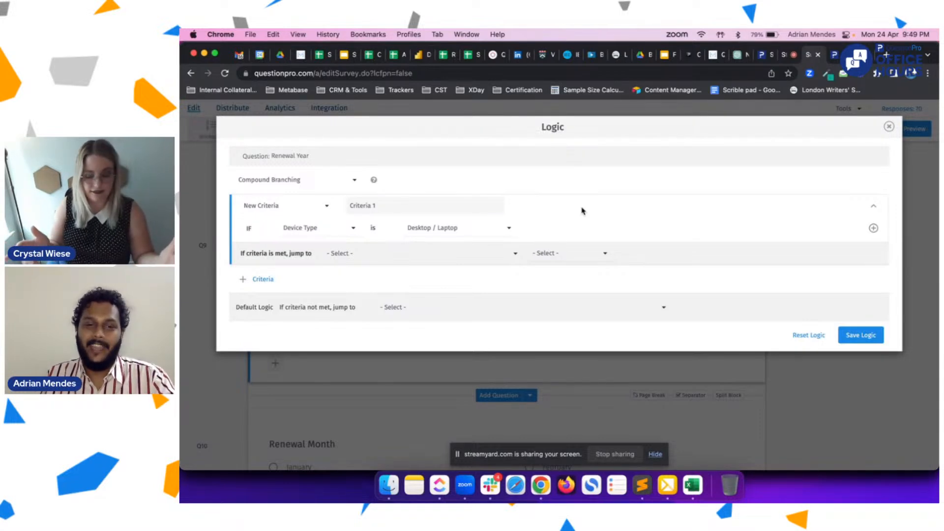
pyautogui.click(889, 128)
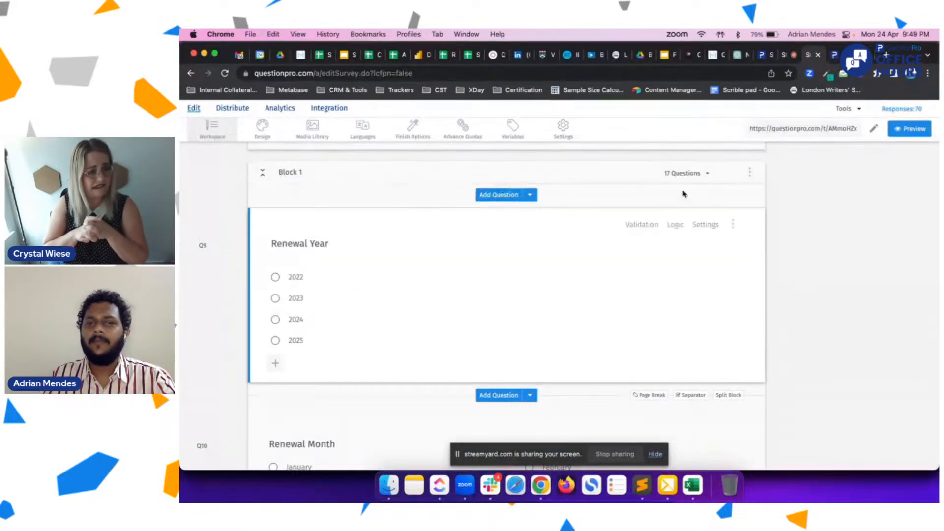
# Step: Review the logic types available for the Renewal Year question and close the logic settings
pyautogui.click(675, 226)
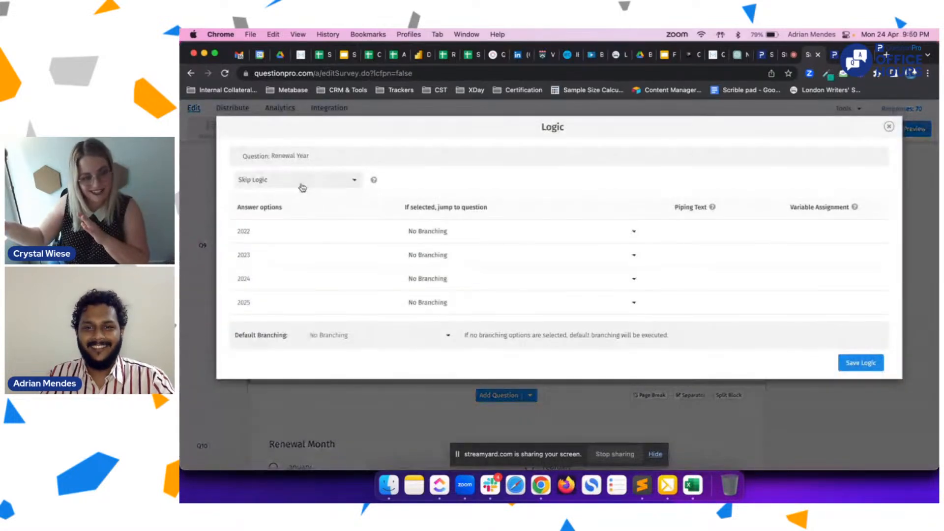
pyautogui.click(301, 187)
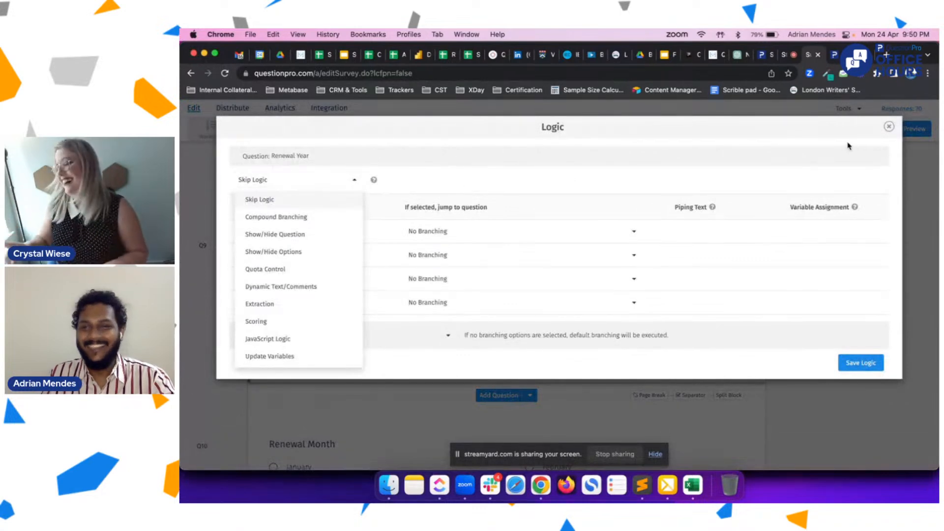
pyautogui.click(888, 129)
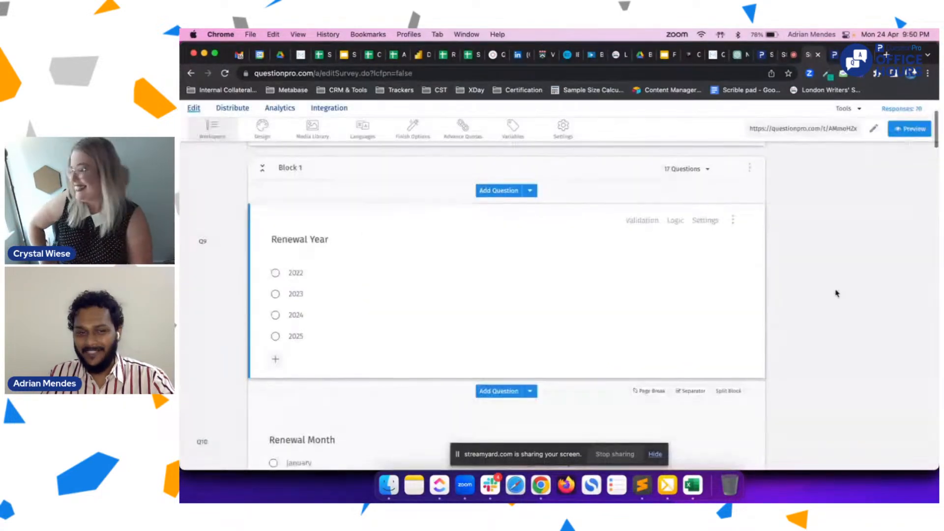
# Step: Look through all the questions in the Cancellation Imports survey and return to the first ones
pyautogui.scroll(-15, 836, 293)
pyautogui.scroll(-12, 837, 293)
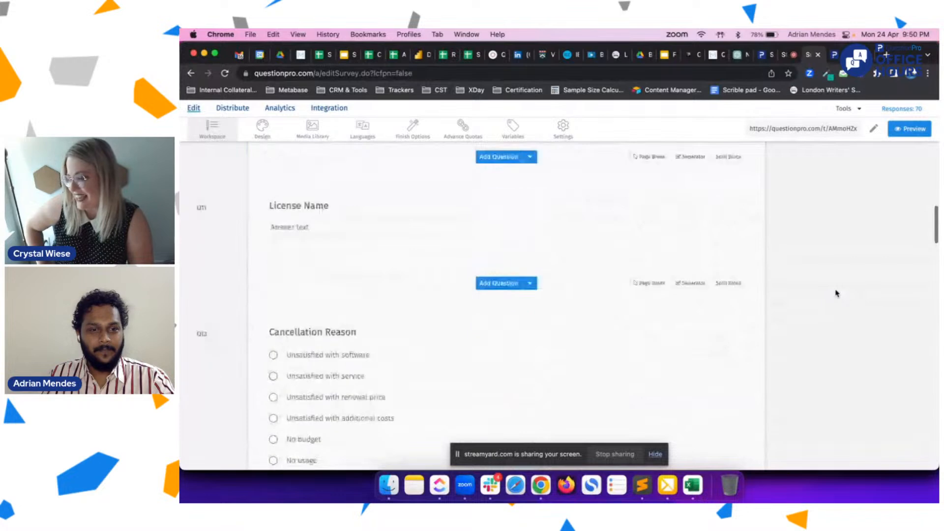
pyautogui.scroll(-15, 837, 293)
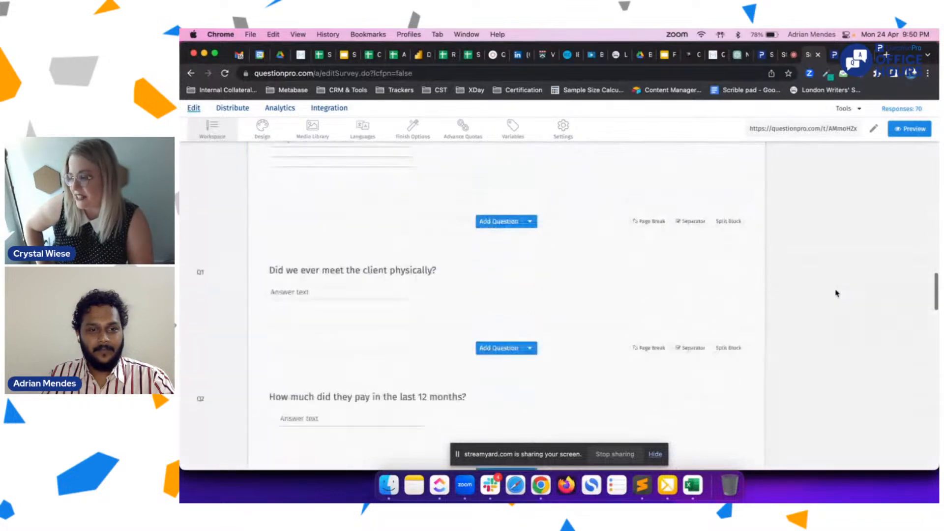
pyautogui.scroll(-15, 837, 293)
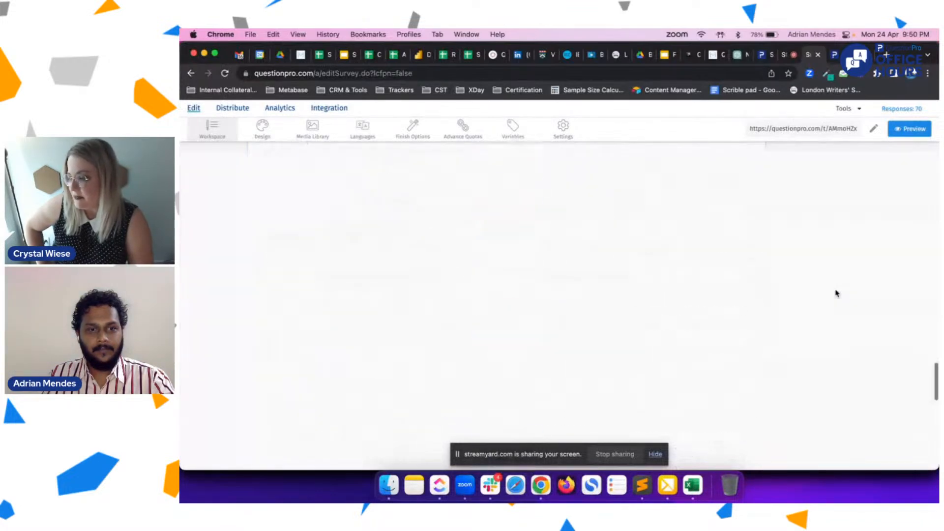
pyautogui.scroll(20, 836, 293)
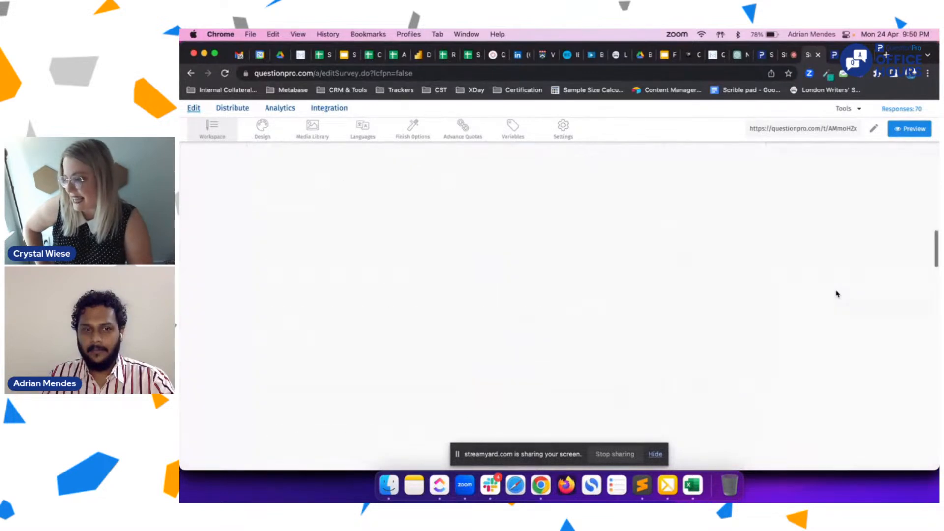
pyautogui.scroll(5, 836, 293)
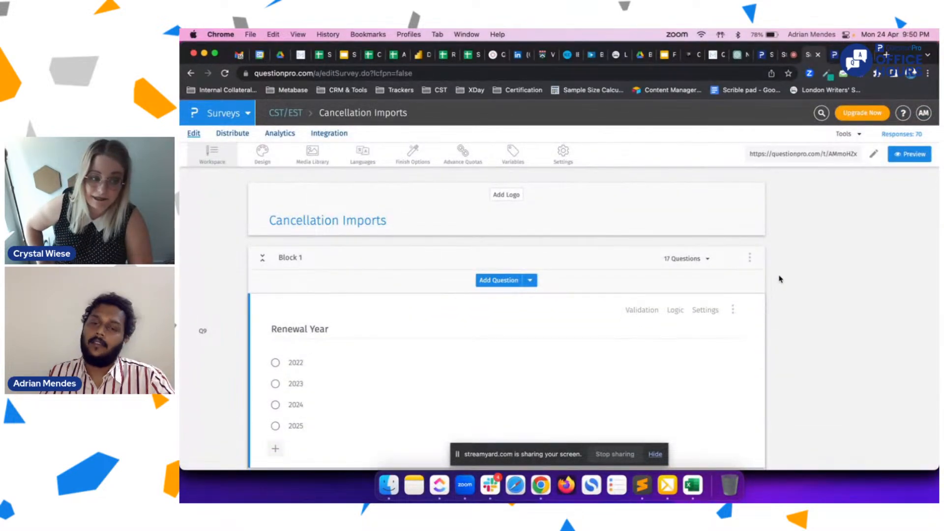
pyautogui.scroll(-4, 822, 295)
pyautogui.scroll(1, 822, 295)
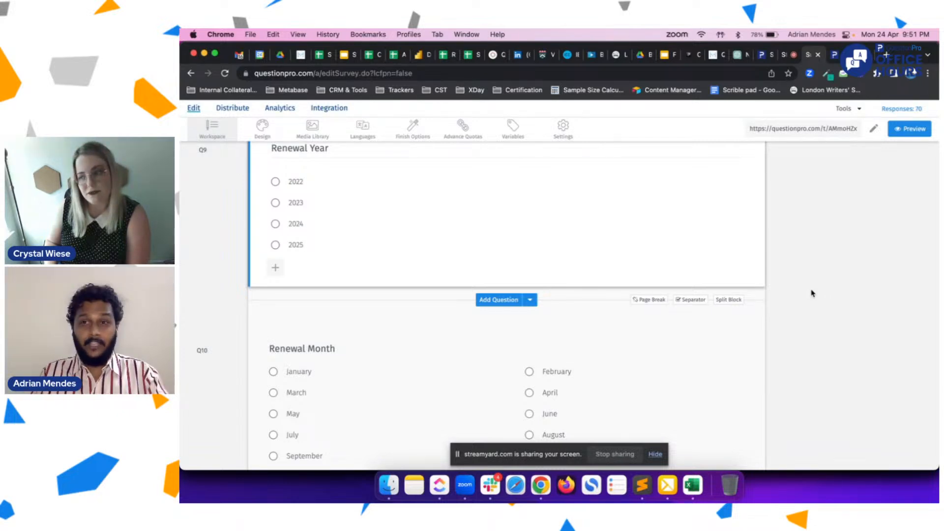
# Step: Examine the survey's finish options, including the standard and advanced ways to end the survey
pyautogui.click(425, 131)
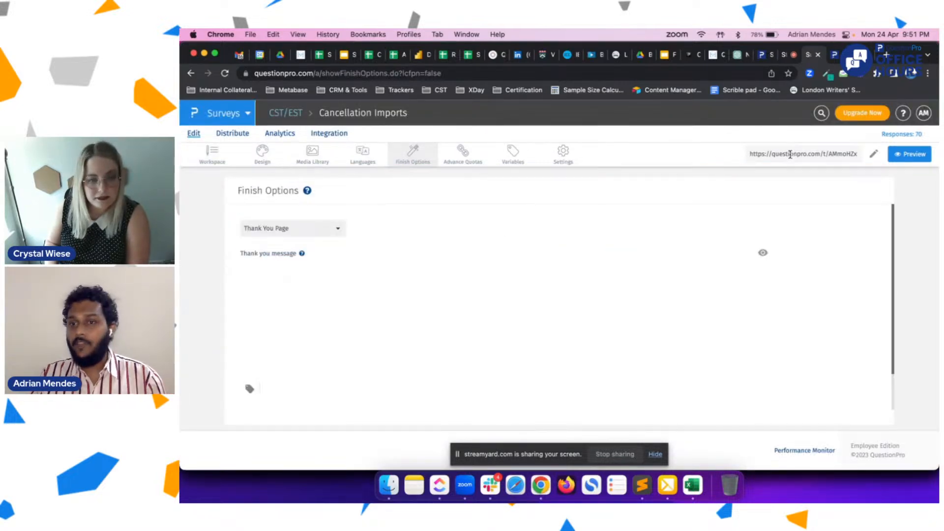
pyautogui.click(790, 154)
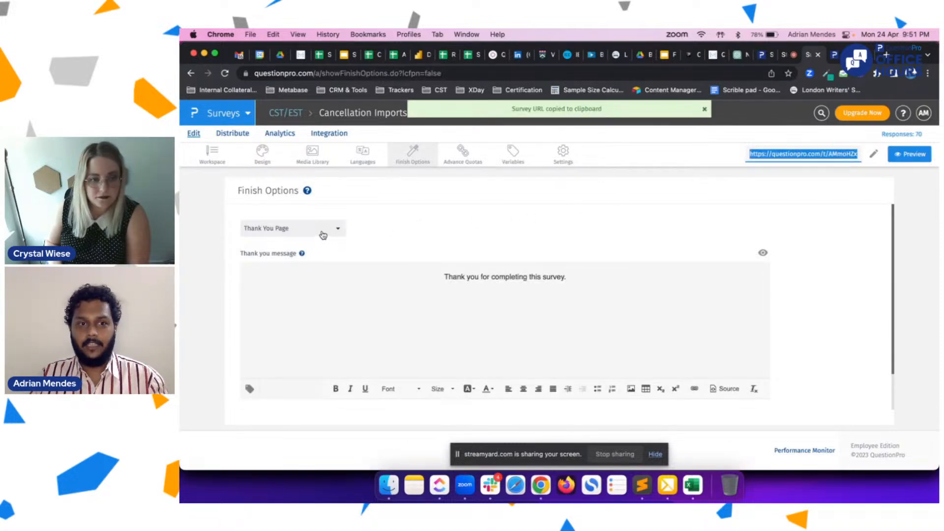
pyautogui.click(323, 235)
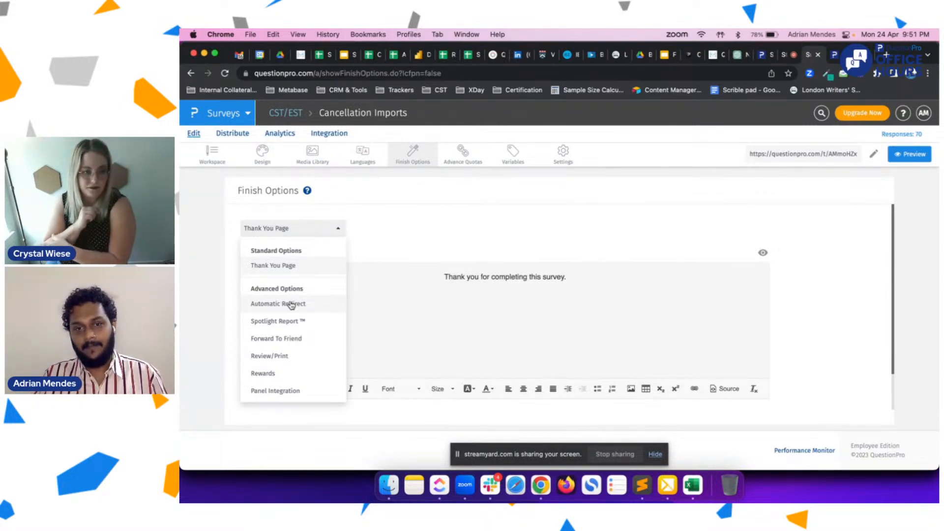
pyautogui.click(528, 210)
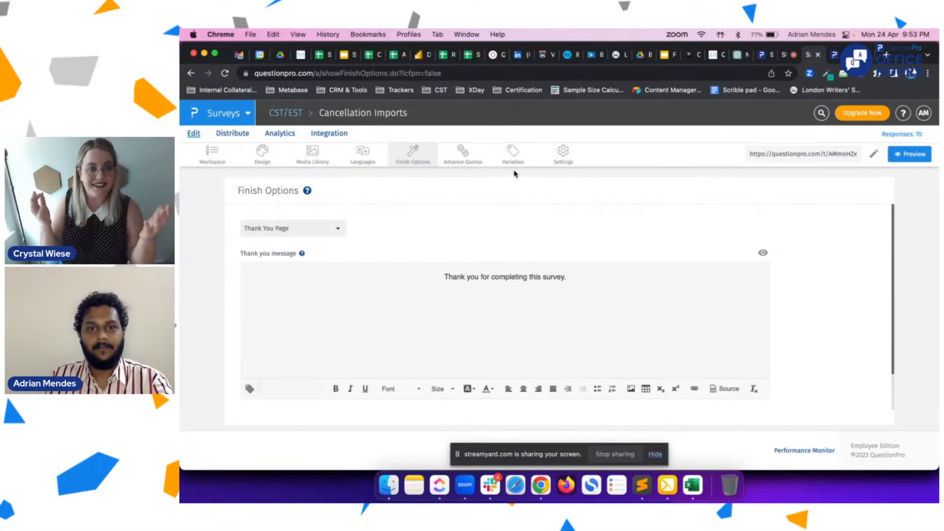
# Step: Open the report Scheduler in the Cancellation Imports survey's analytics
pyautogui.click(281, 136)
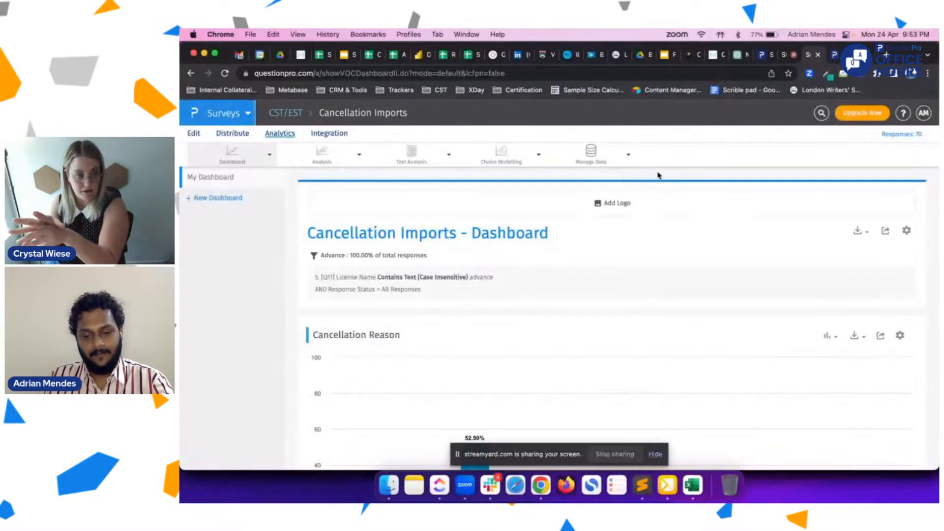
pyautogui.click(623, 161)
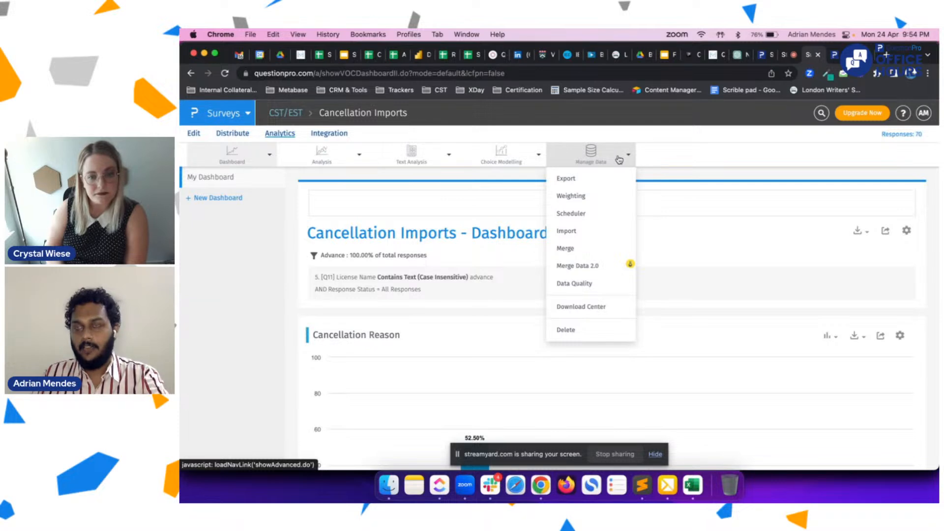
pyautogui.click(591, 216)
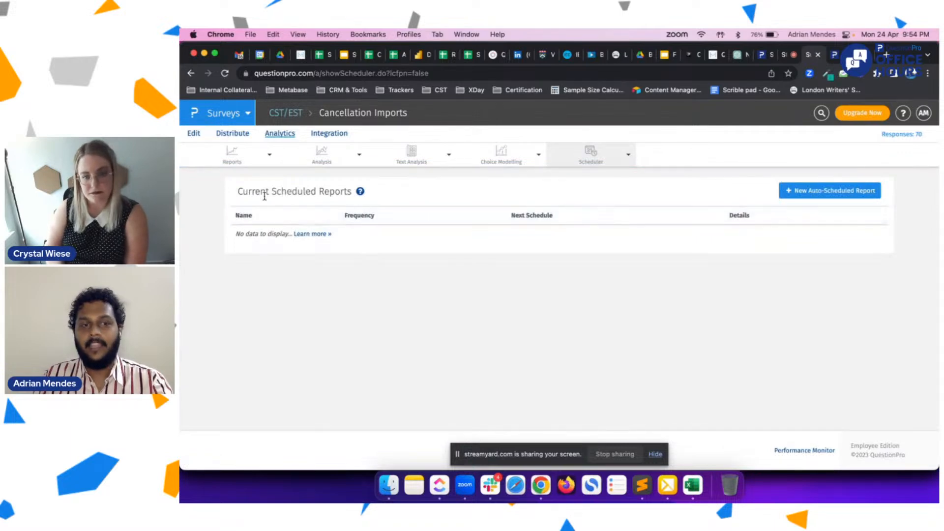
# Step: Start a new auto-scheduled report and name it Office Hours
pyautogui.click(843, 195)
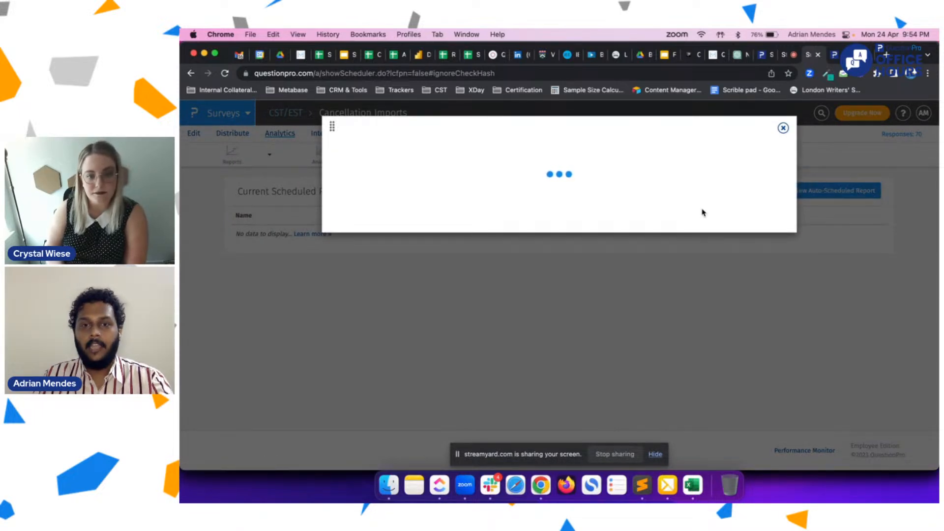
pyautogui.click(600, 211)
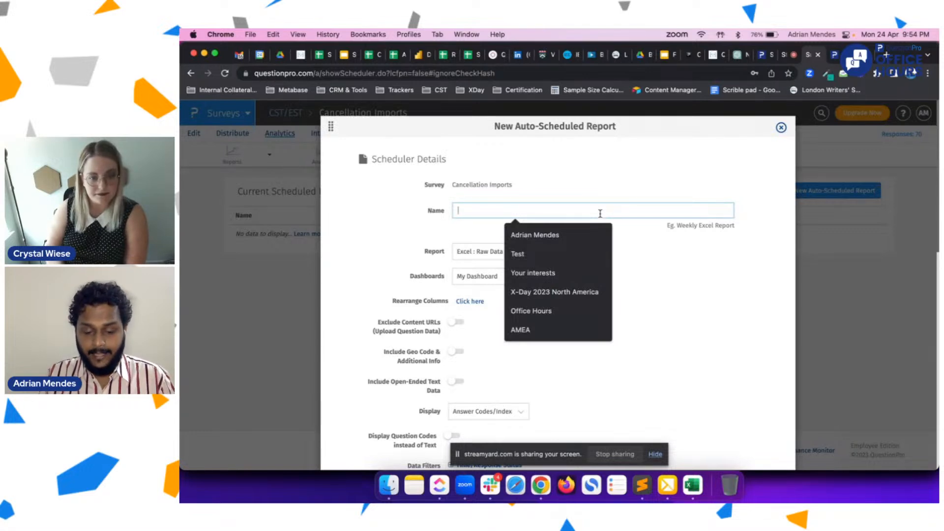
pyautogui.write('Office')
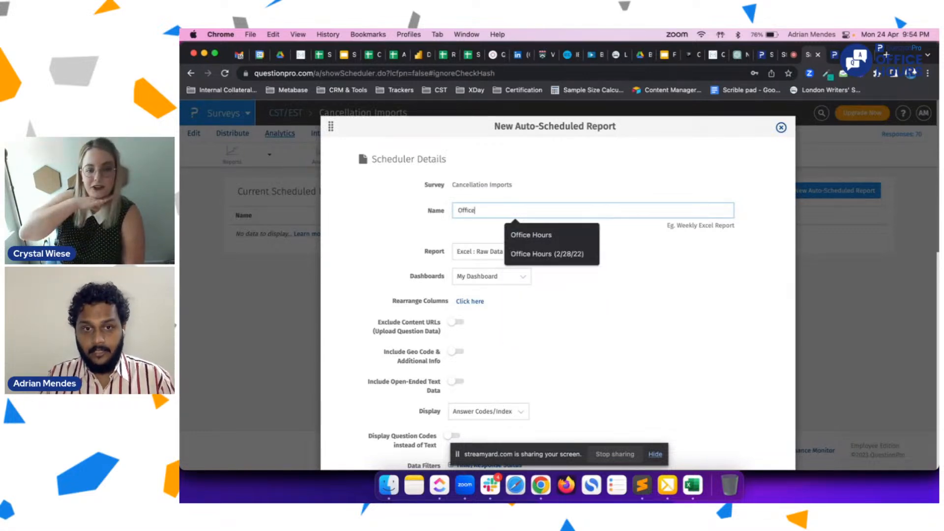
pyautogui.click(592, 234)
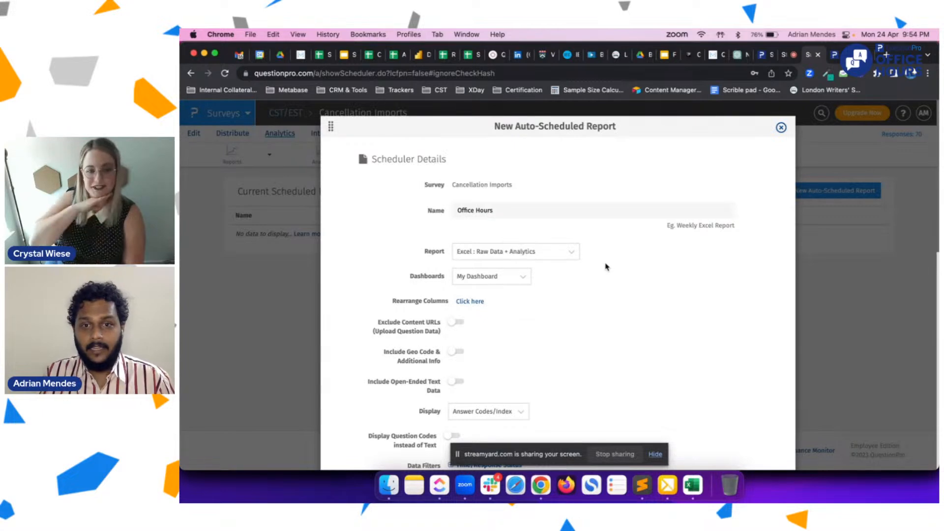
pyautogui.scroll(-1, 605, 267)
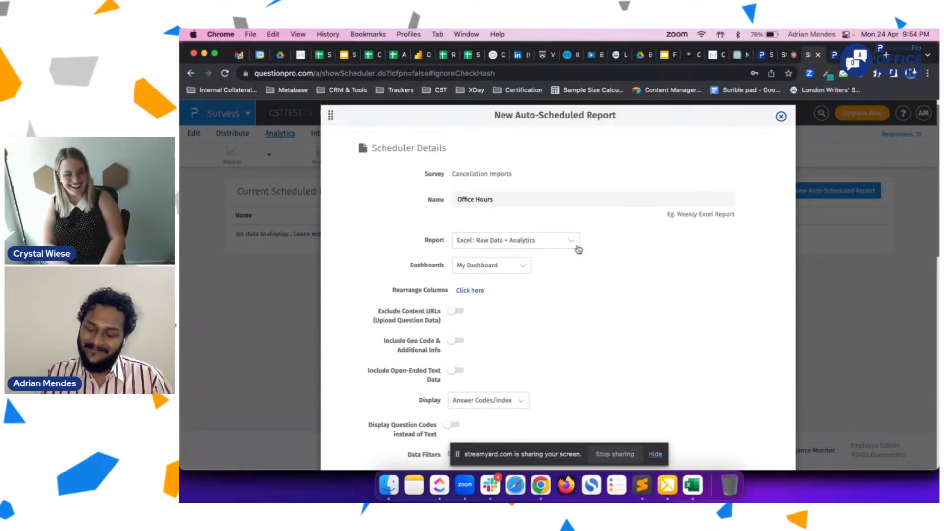
# Step: Review the report formats available for the Office Hours scheduled report without changing the selected one
pyautogui.scroll(-1, 578, 249)
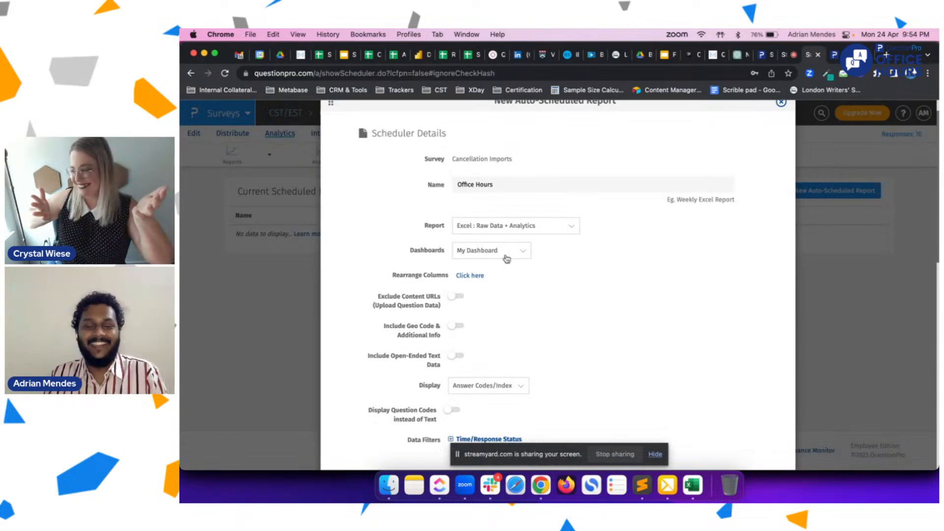
pyautogui.click(565, 228)
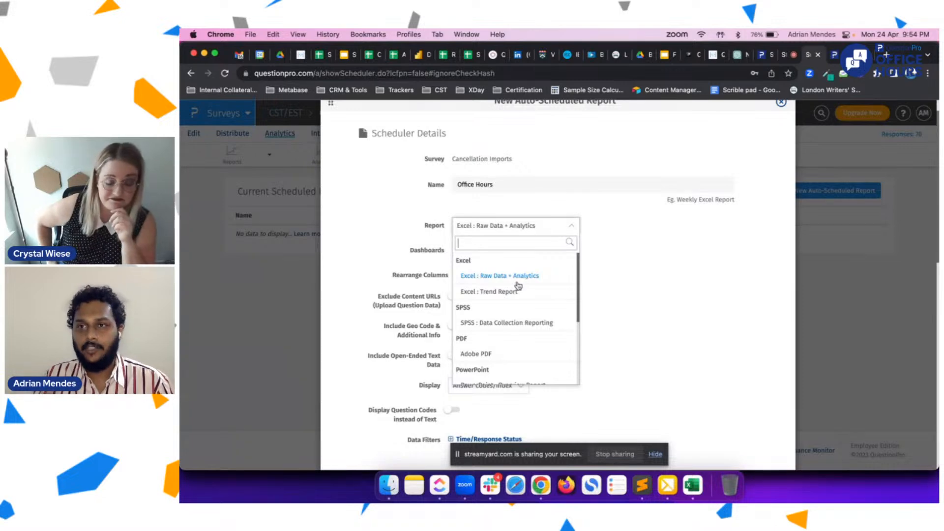
pyautogui.scroll(-1, 546, 286)
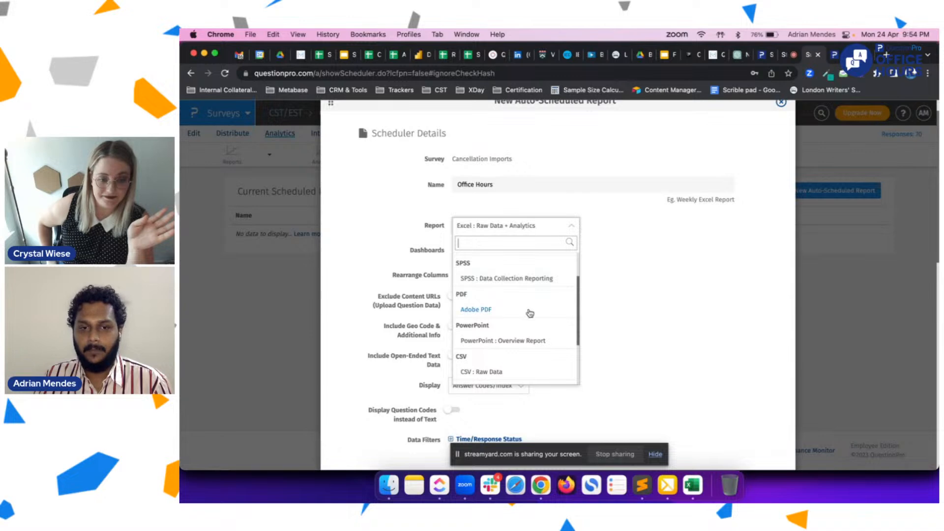
pyautogui.scroll(-1, 531, 313)
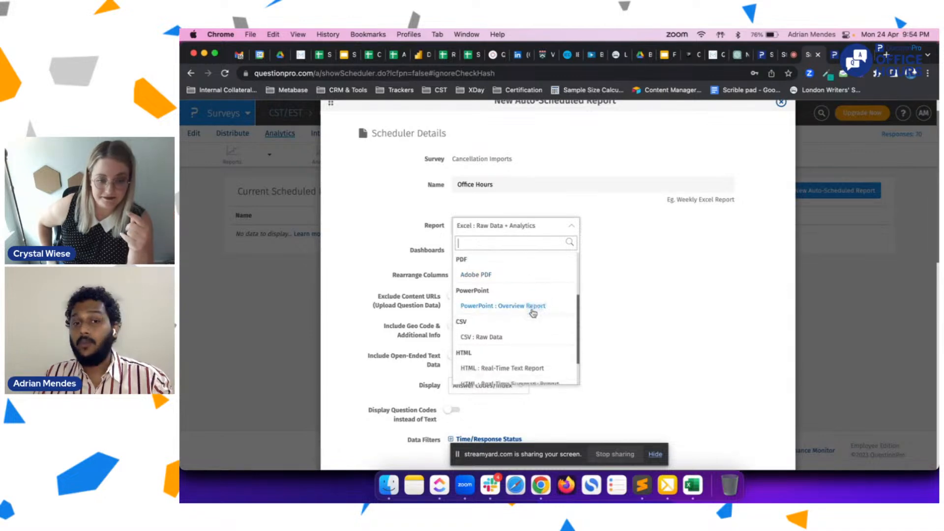
pyautogui.scroll(-1, 532, 332)
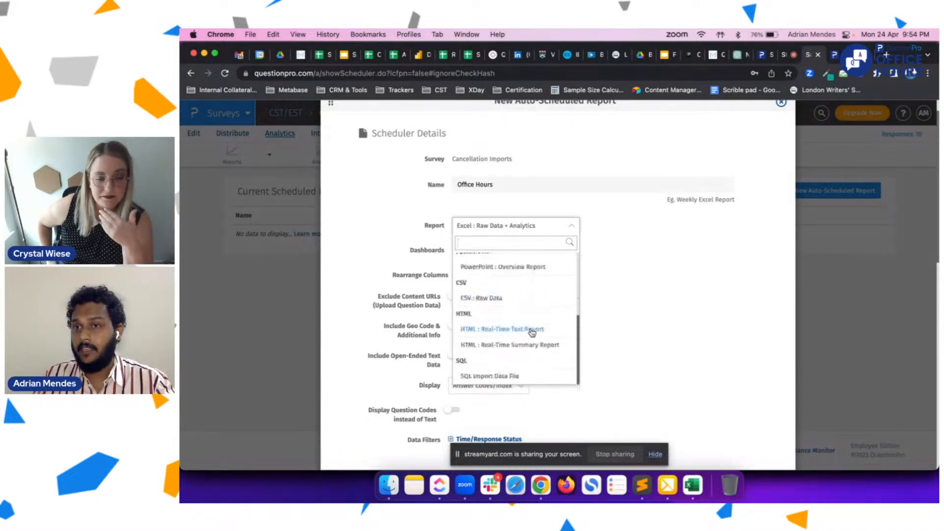
pyautogui.click(617, 313)
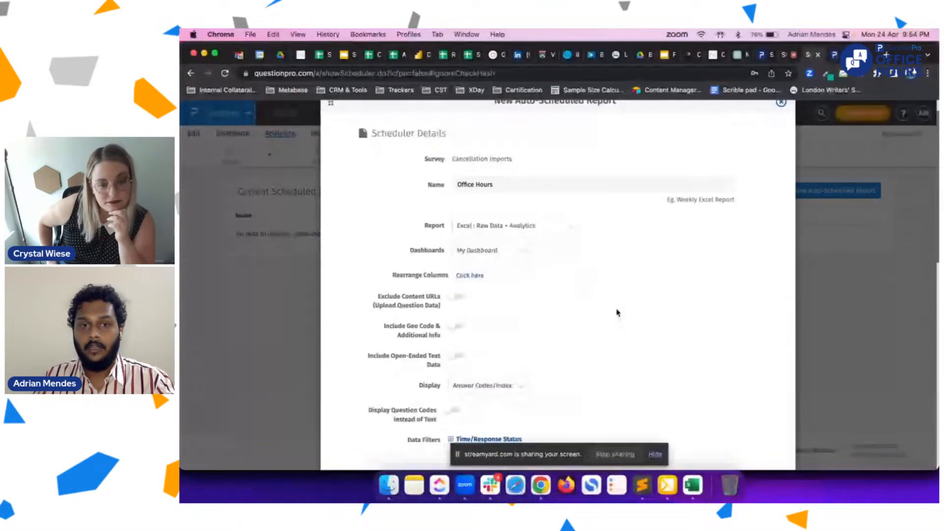
# Step: Choose the second My Dashboard entry as the scheduled report's dashboard and recheck the dashboard choices
pyautogui.click(501, 254)
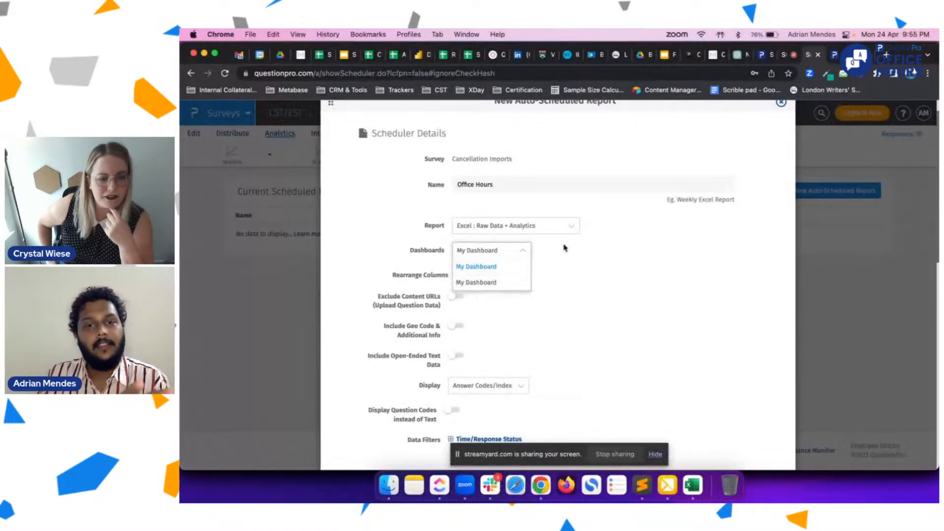
pyautogui.click(489, 283)
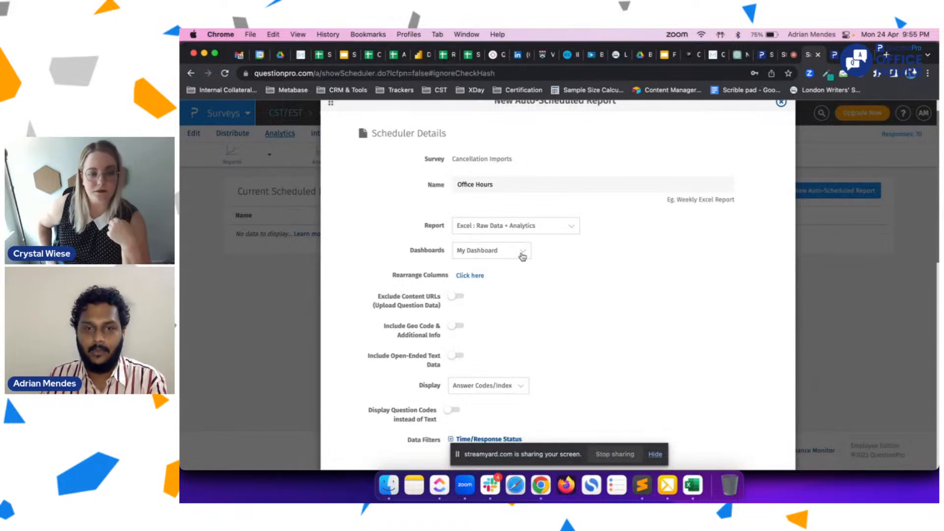
pyautogui.click(522, 256)
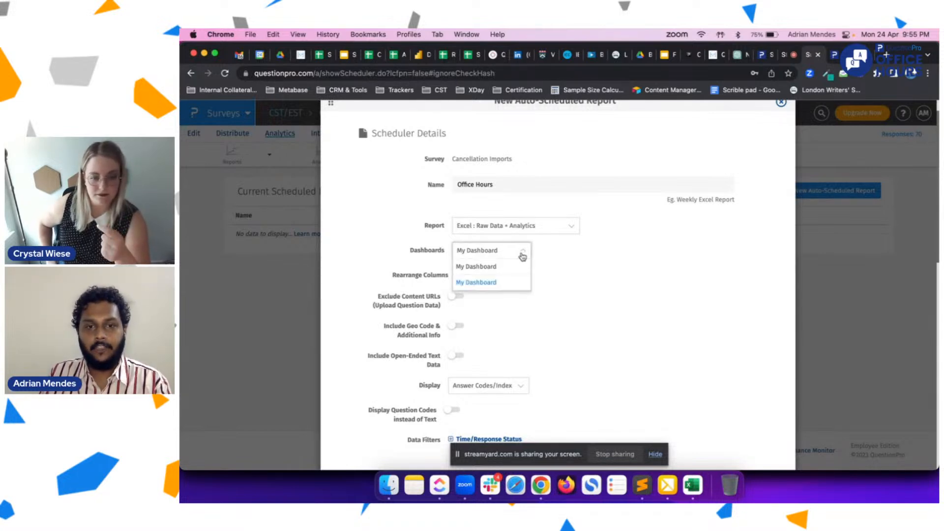
pyautogui.click(592, 270)
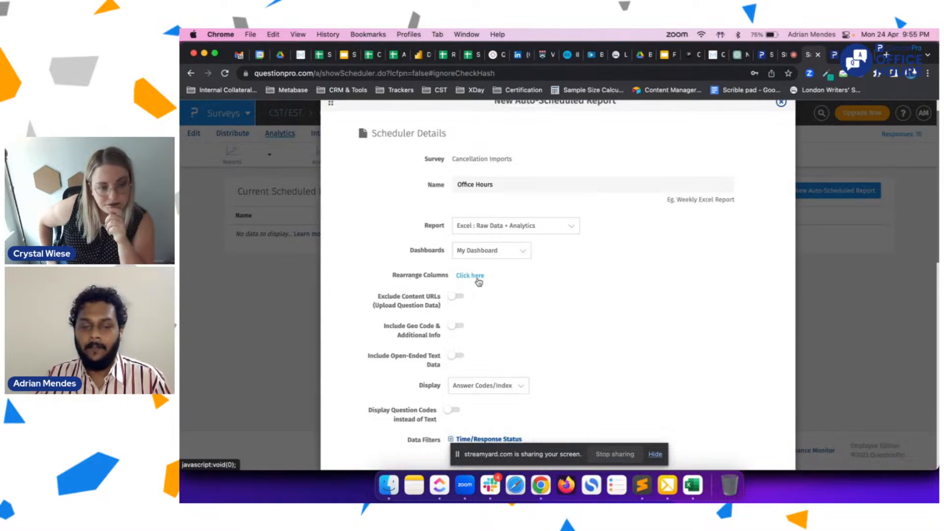
# Step: Examine the report frequency choices for the scheduled report, keeping the Monthly setting
pyautogui.scroll(-3, 569, 287)
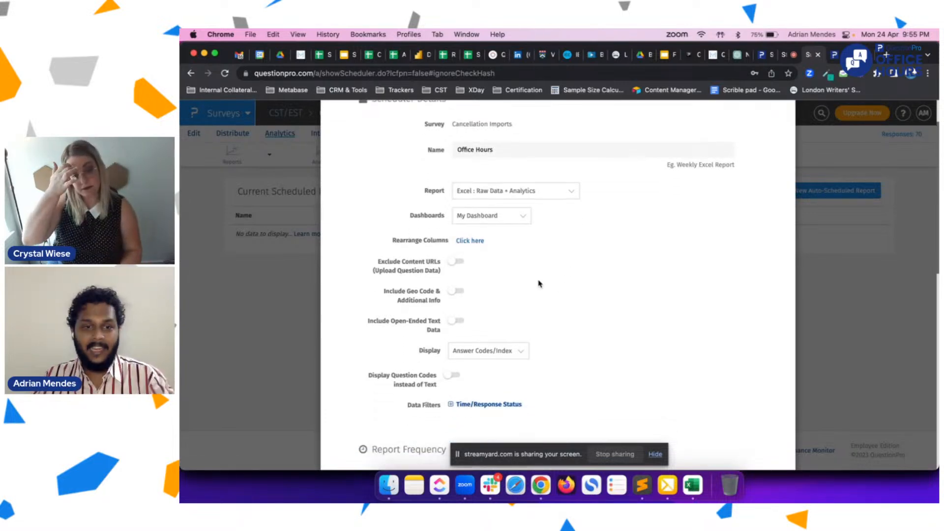
pyautogui.scroll(-10, 538, 284)
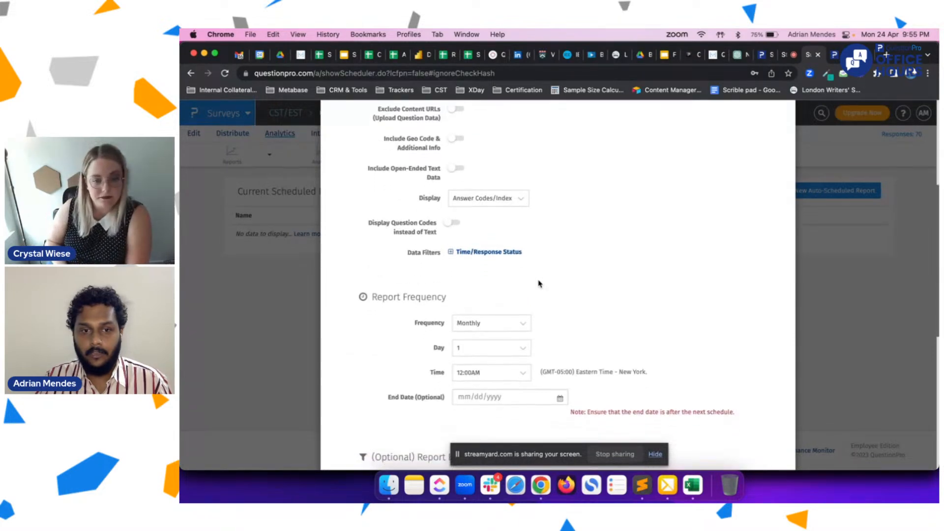
pyautogui.scroll(-6, 538, 284)
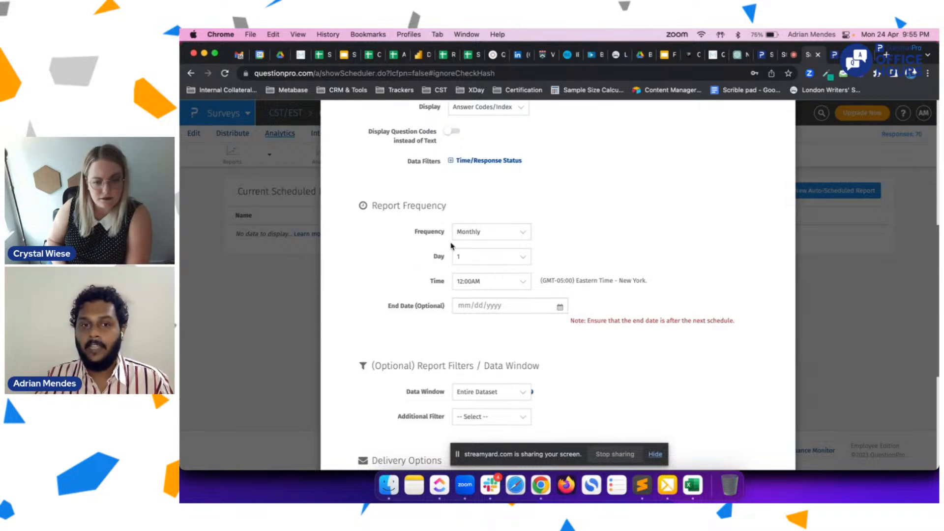
pyautogui.click(486, 238)
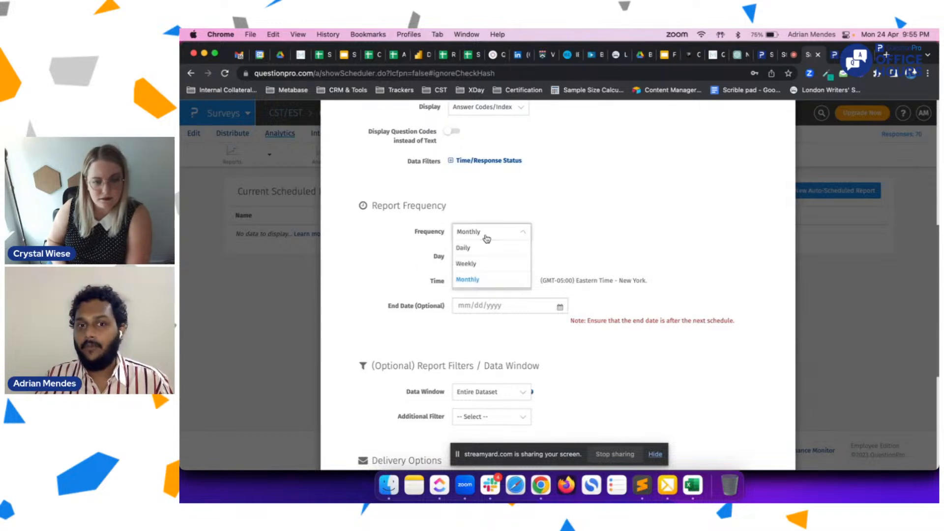
pyautogui.click(514, 236)
# Step: Expand the Time/Response Status data filters and examine their date and response status settings
pyautogui.scroll(-1, 526, 344)
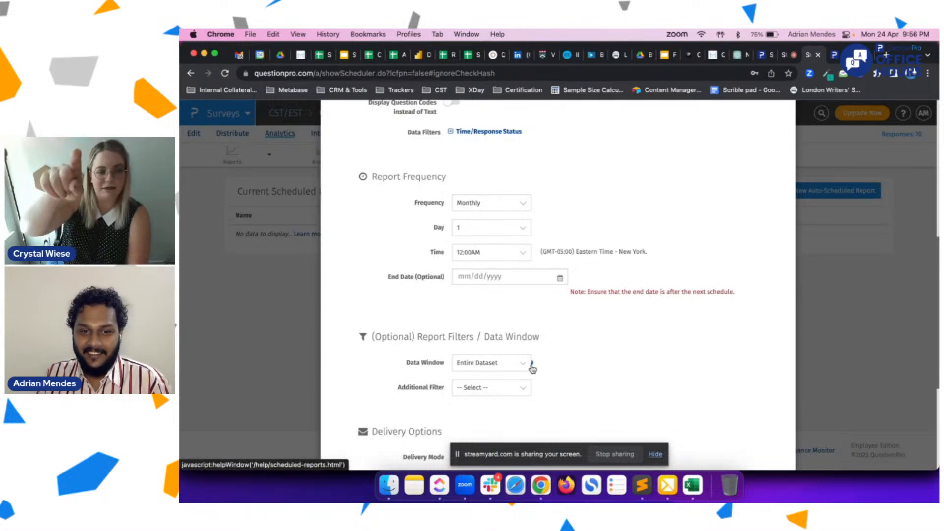
pyautogui.scroll(4, 620, 346)
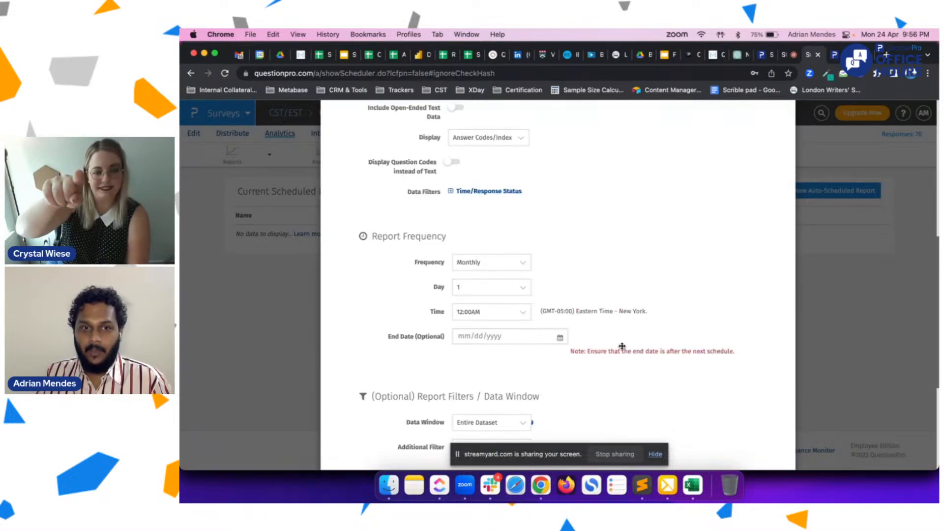
pyautogui.click(507, 233)
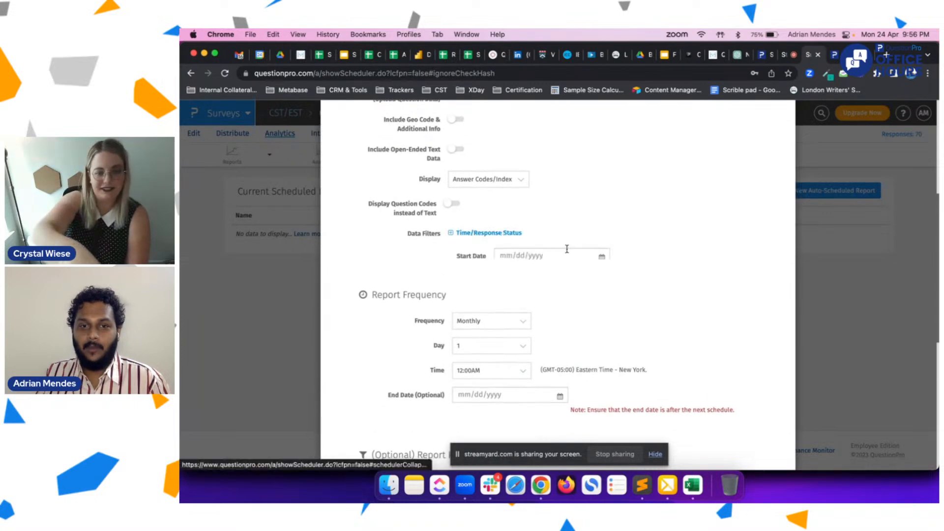
pyautogui.scroll(2, 668, 280)
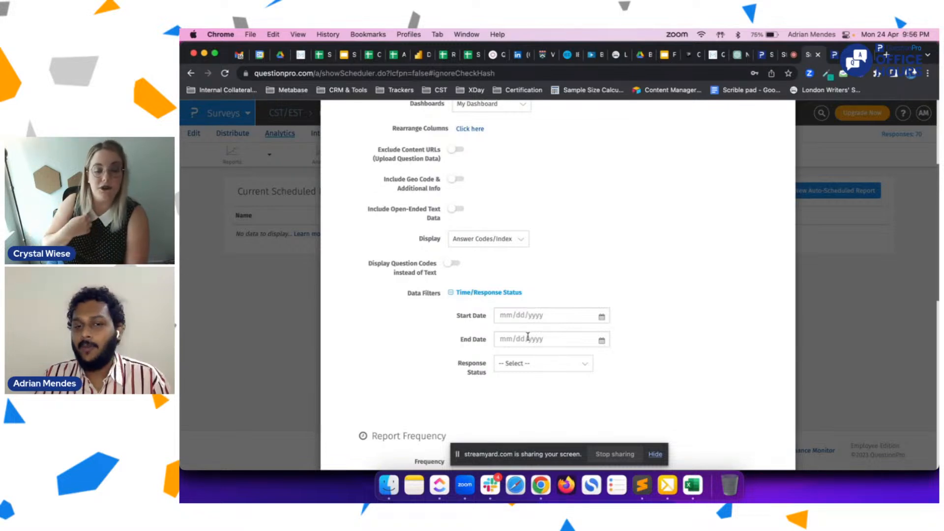
# Step: Examine the data window choices for the scheduled report, keeping Entire Dataset
pyautogui.scroll(-5, 612, 347)
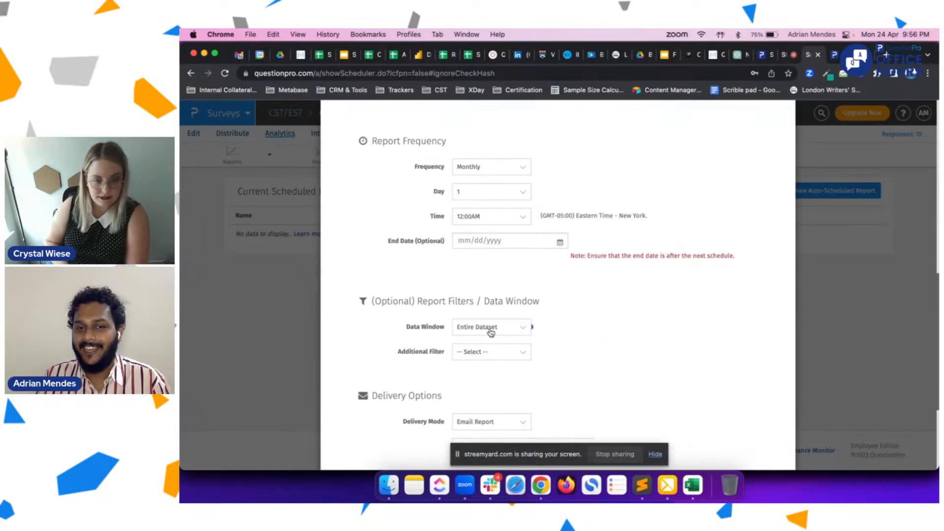
pyautogui.click(490, 327)
pyautogui.scroll(-1, 619, 335)
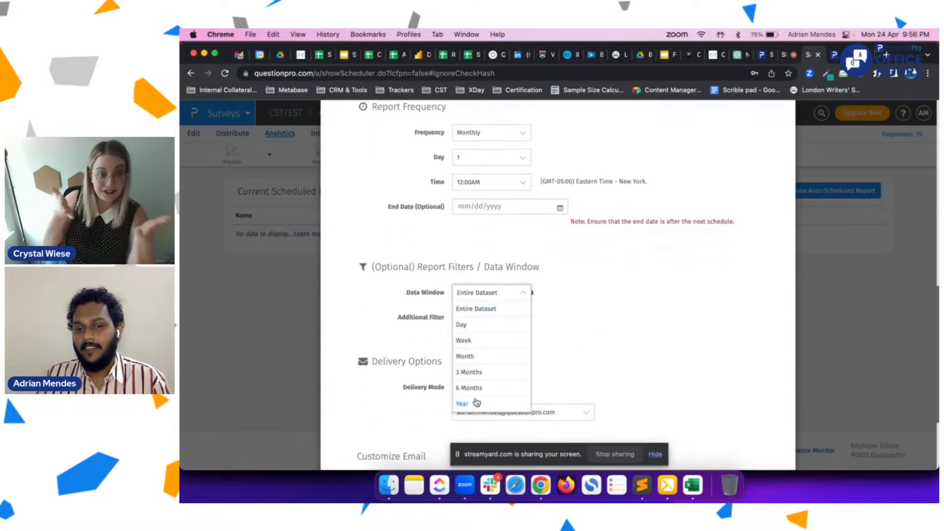
pyautogui.click(627, 325)
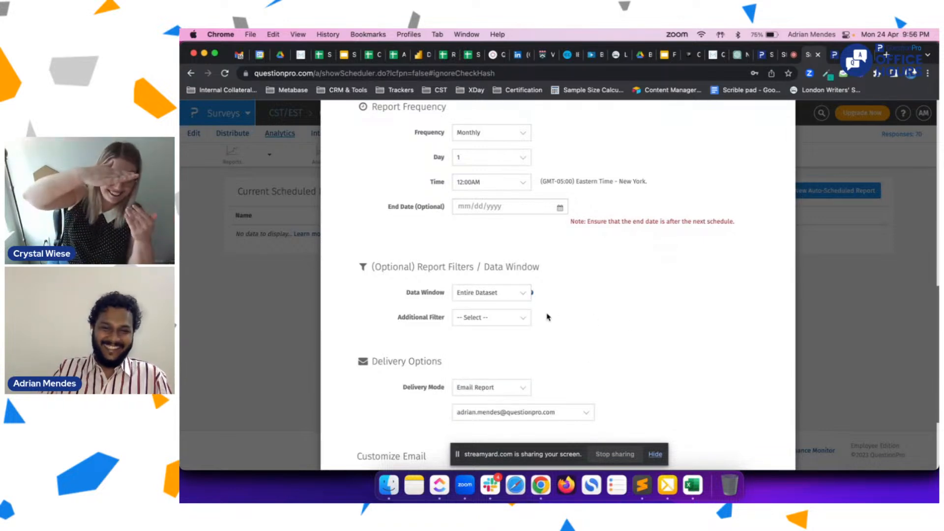
# Step: Set the scheduled report's additional filter to Communities
pyautogui.click(512, 318)
pyautogui.click(581, 319)
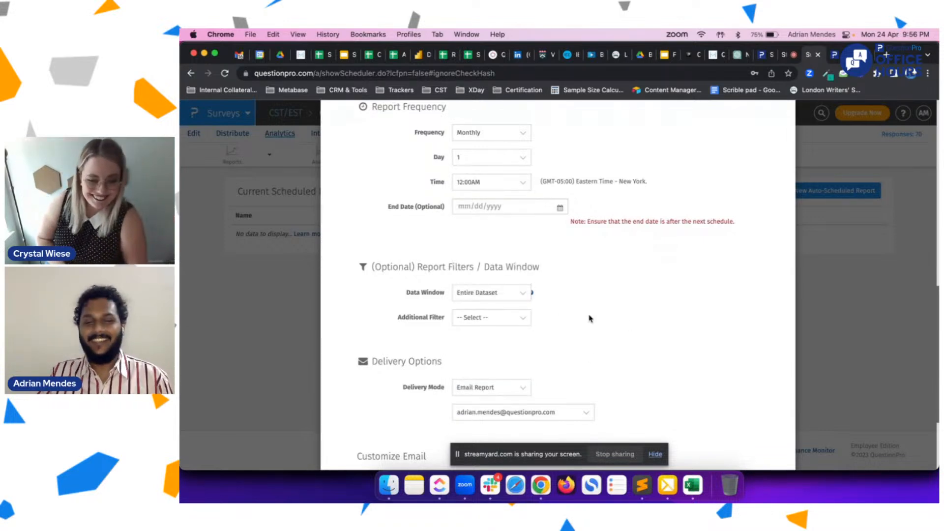
pyautogui.click(510, 323)
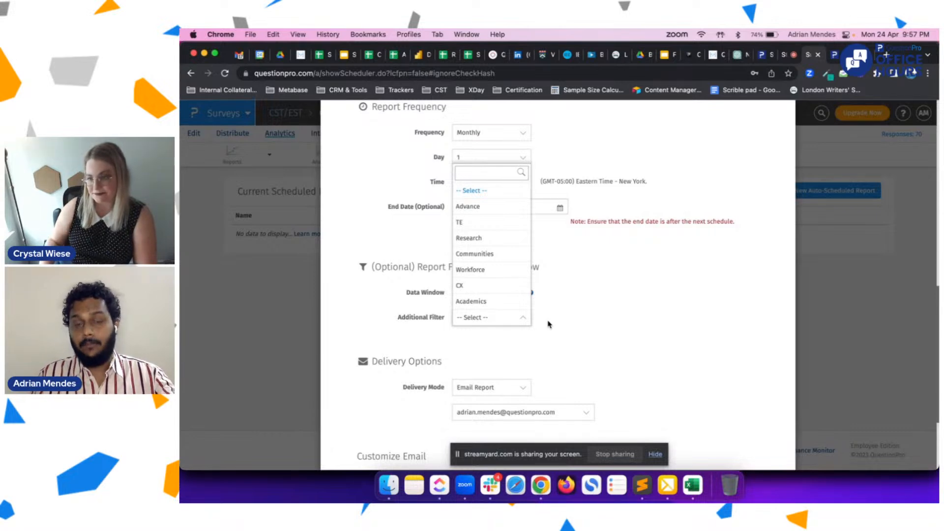
pyautogui.click(509, 263)
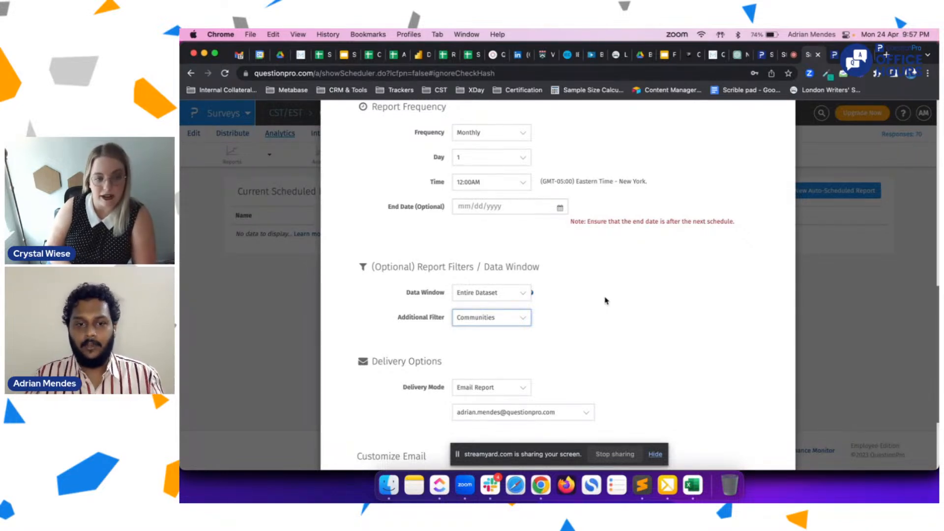
# Step: Review the possible email recipients in the scheduled report's delivery options, keeping the selected address
pyautogui.scroll(-5, 606, 300)
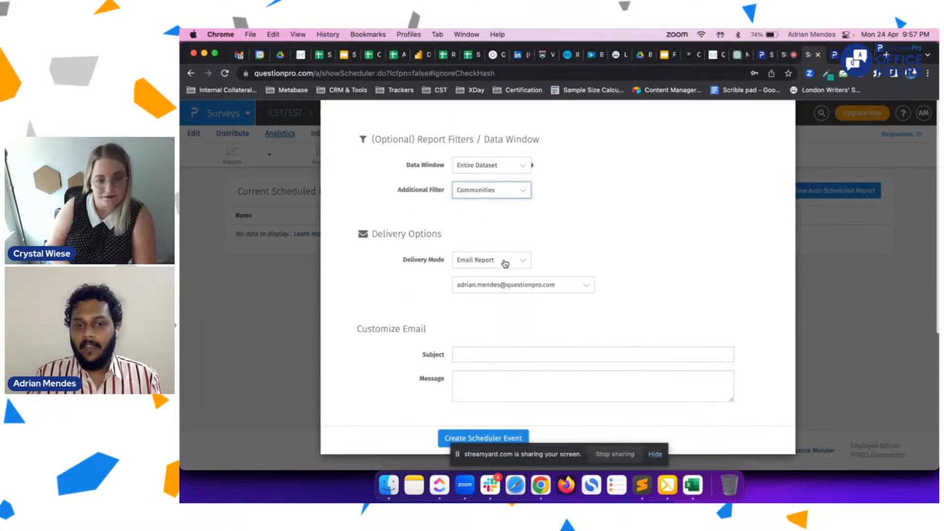
pyautogui.click(513, 287)
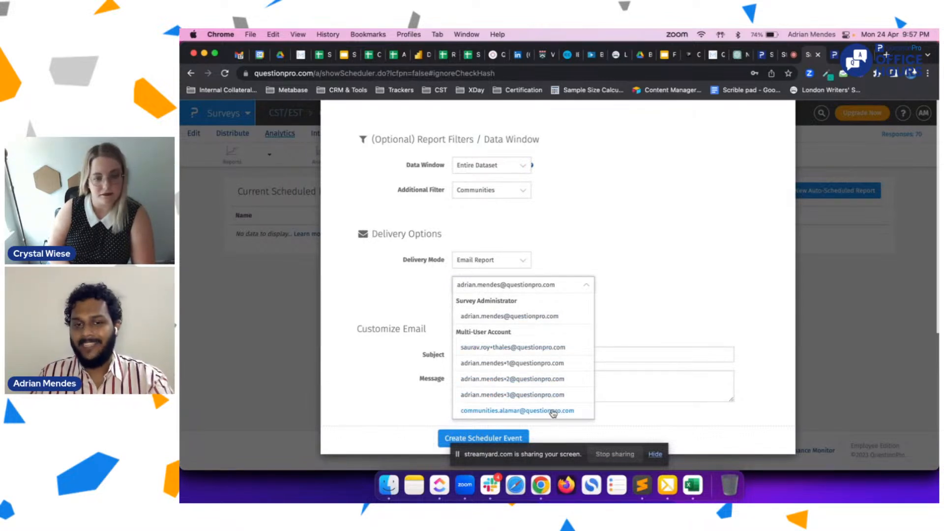
pyautogui.click(641, 314)
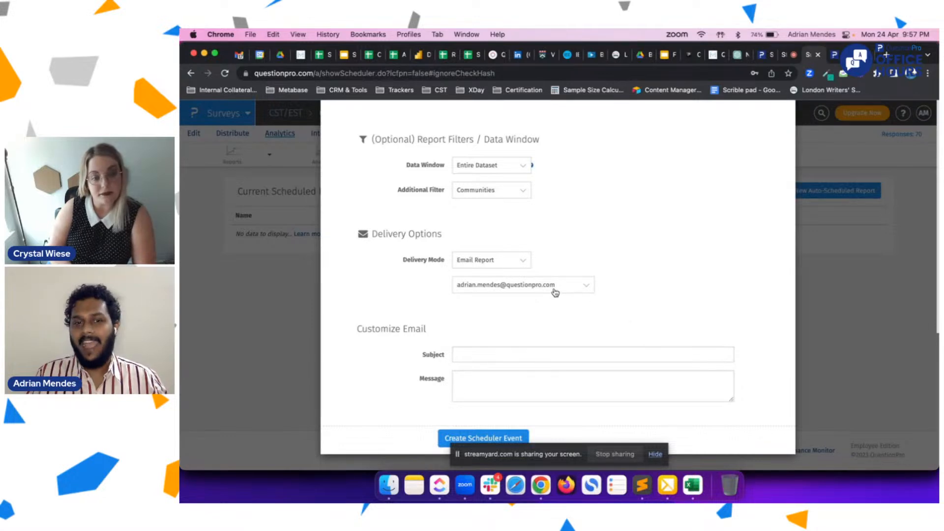
# Step: Switch the report's delivery mode to Notification Group and review the available groups and other delivery modes
pyautogui.click(501, 261)
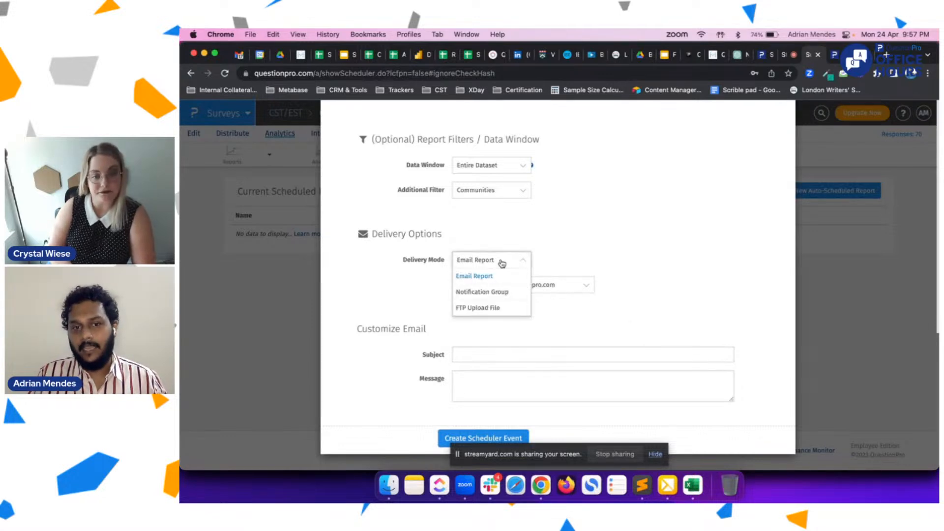
pyautogui.click(486, 293)
pyautogui.click(487, 295)
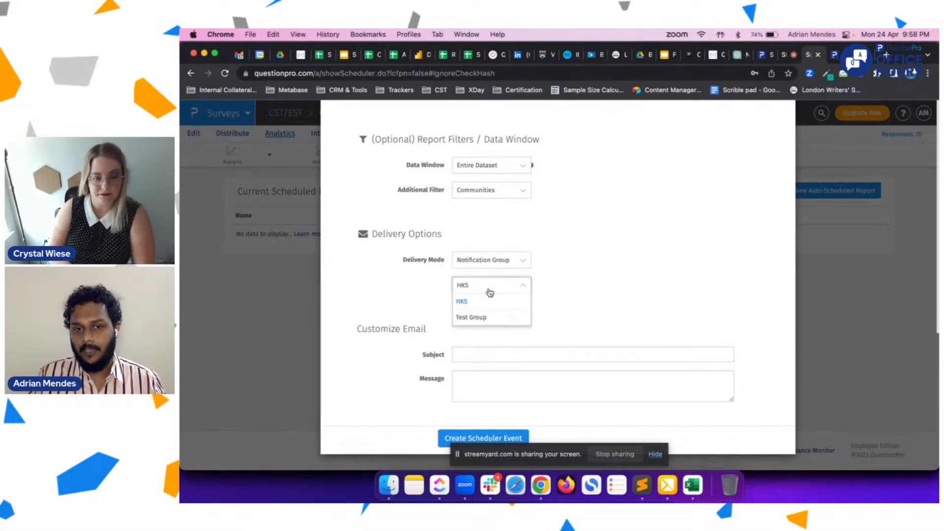
pyautogui.click(499, 333)
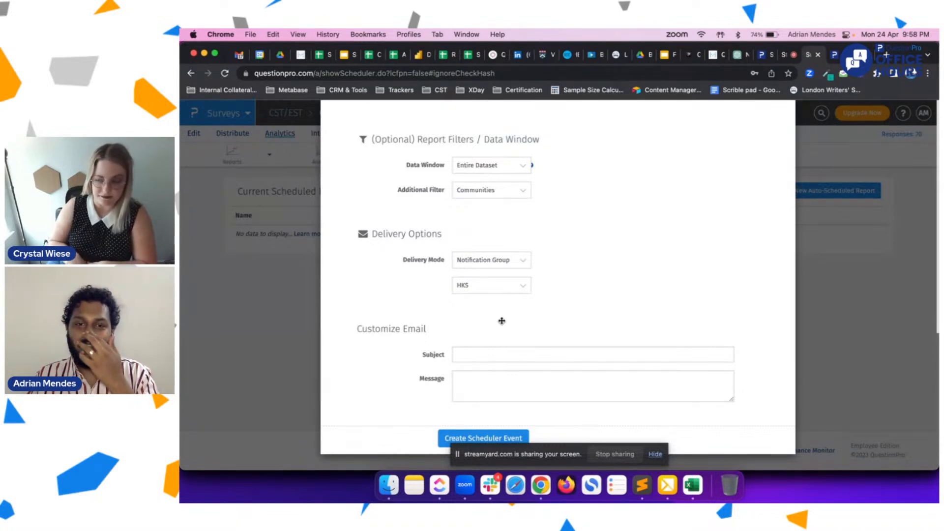
pyautogui.click(504, 288)
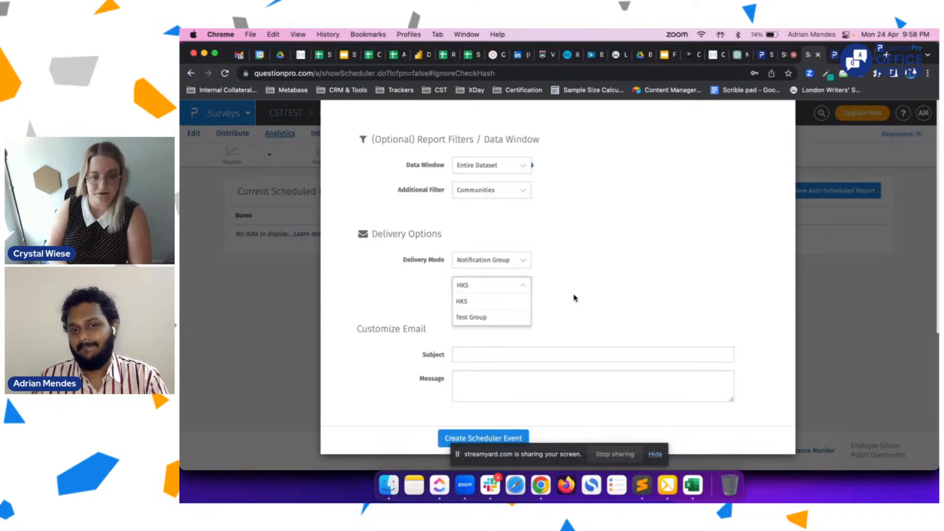
pyautogui.click(529, 264)
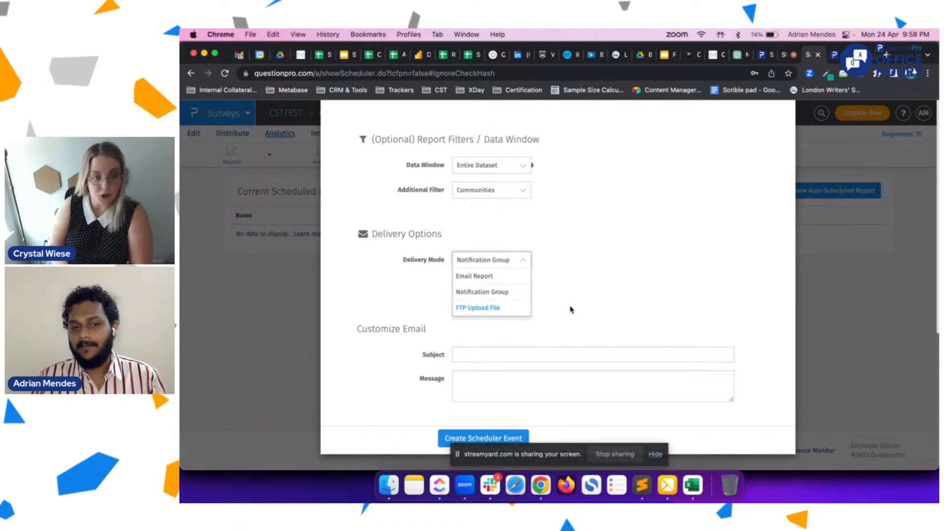
pyautogui.click(656, 264)
# Step: Close the new auto-scheduled report without creating it and open the survey's email distribution page
pyautogui.scroll(10, 659, 261)
pyautogui.scroll(5, 724, 148)
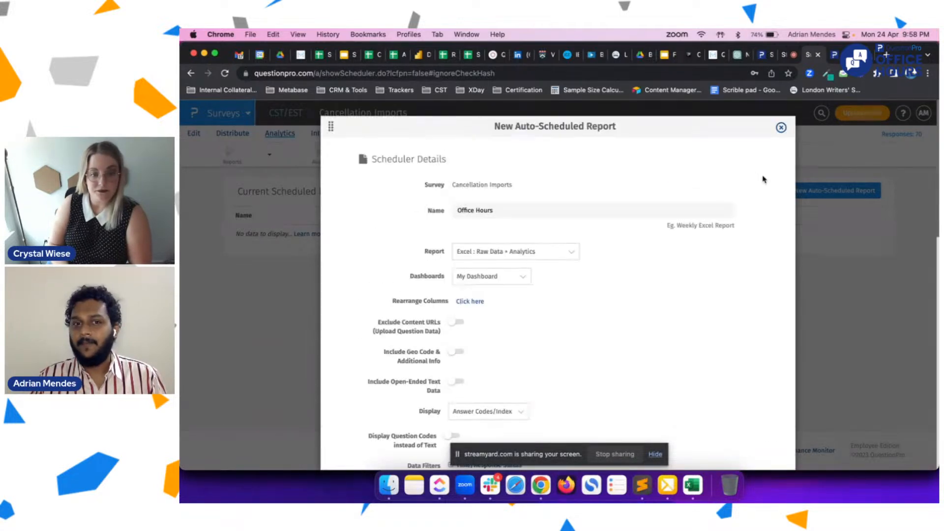
pyautogui.click(780, 130)
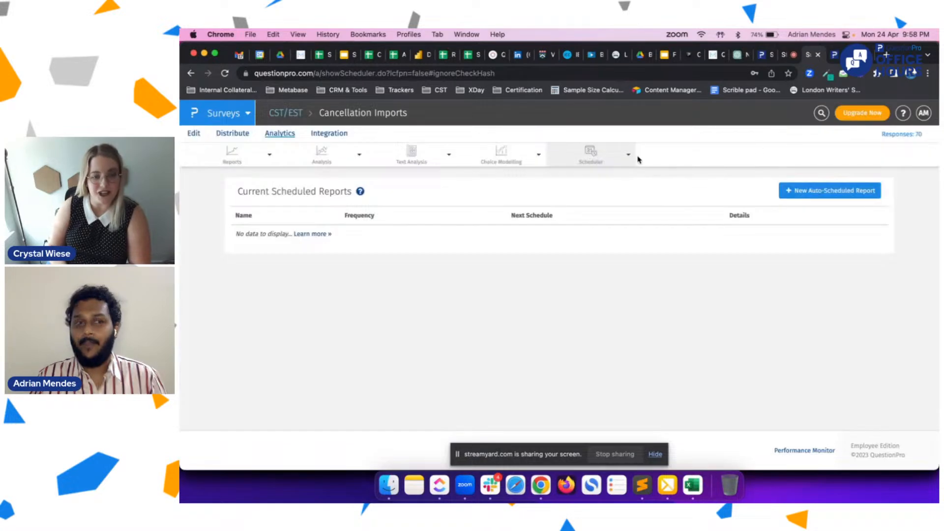
pyautogui.click(234, 136)
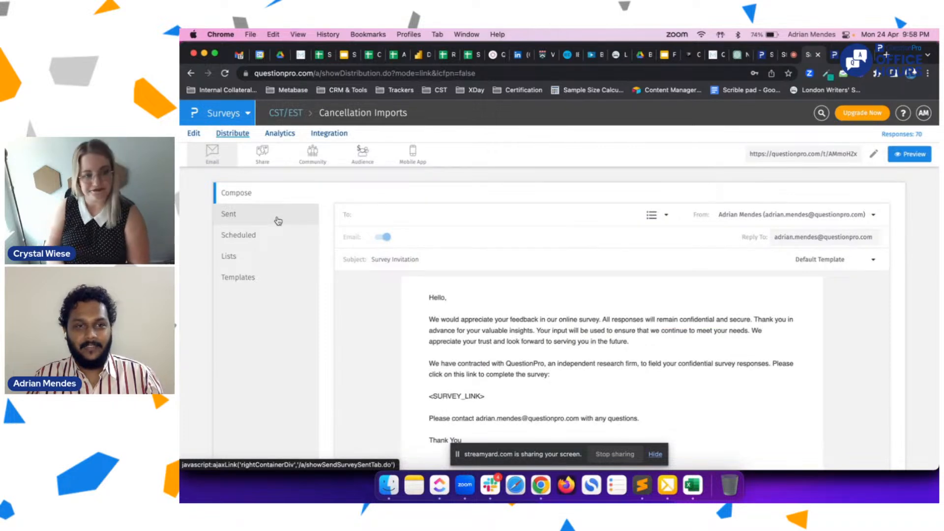
# Step: Review the survey's email distribution history and the available email lists
pyautogui.click(278, 221)
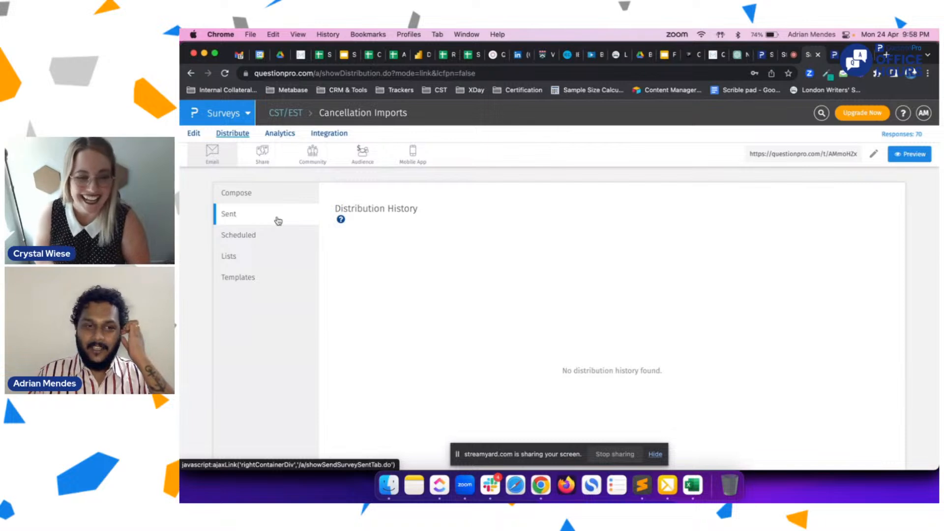
pyautogui.scroll(-5, 641, 287)
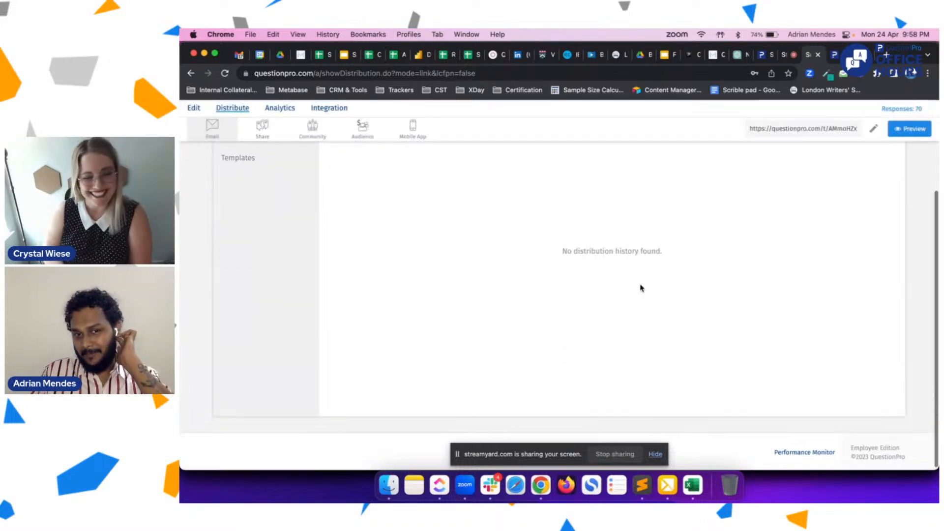
pyautogui.scroll(3, 640, 288)
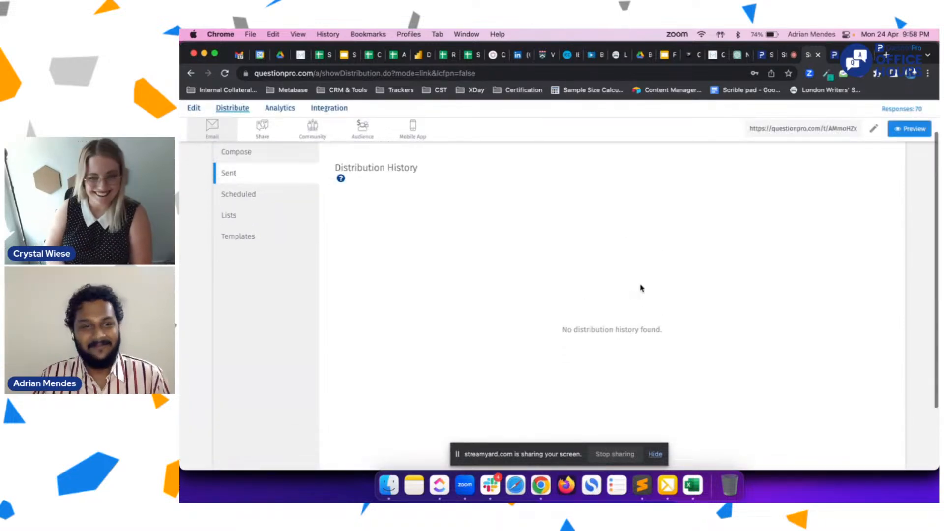
pyautogui.click(256, 218)
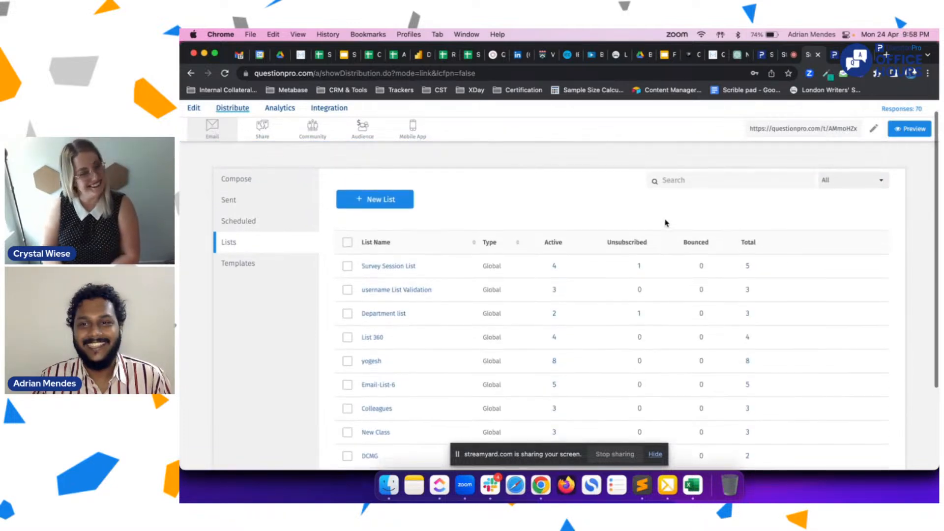
pyautogui.scroll(1, 599, 224)
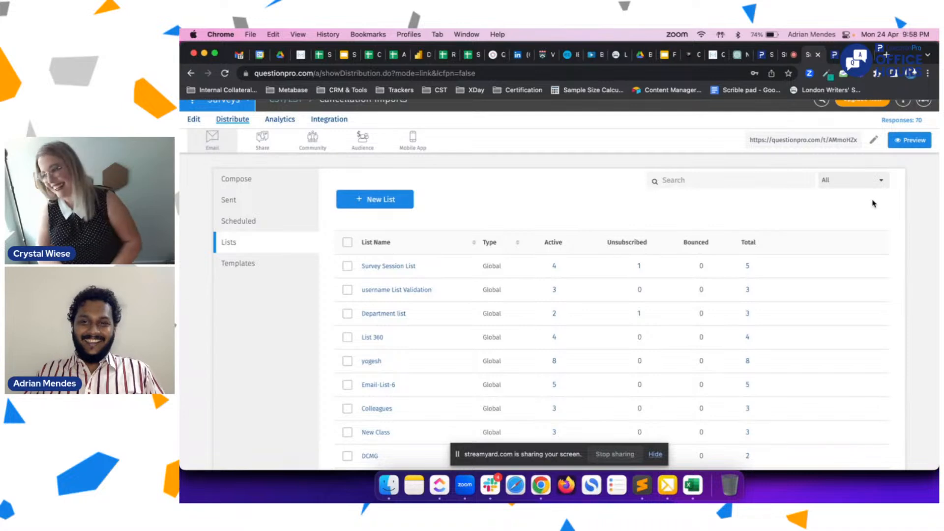
pyautogui.scroll(-3, 777, 225)
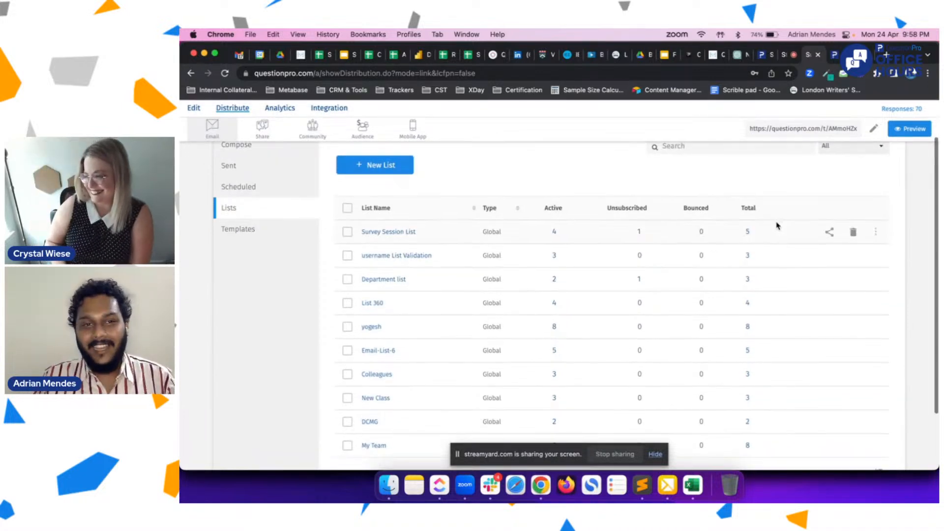
pyautogui.scroll(-1, 776, 225)
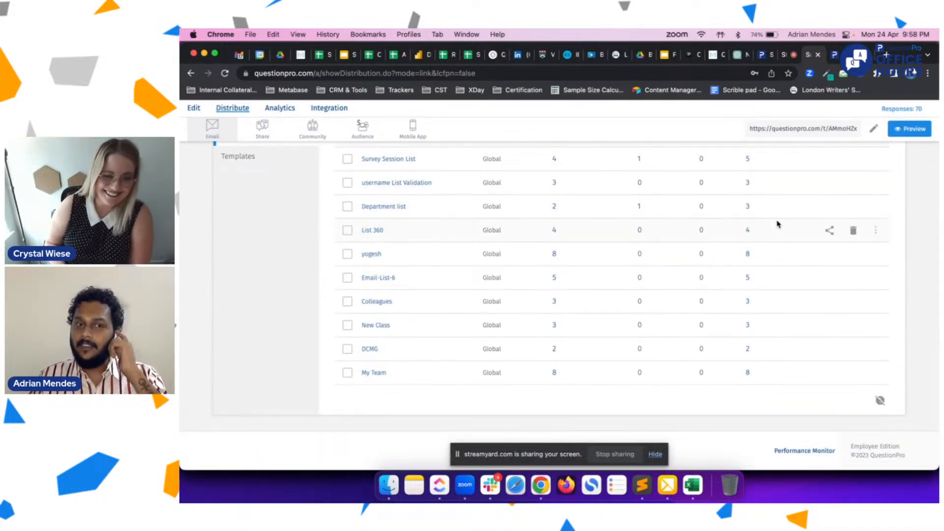
pyautogui.scroll(5, 777, 224)
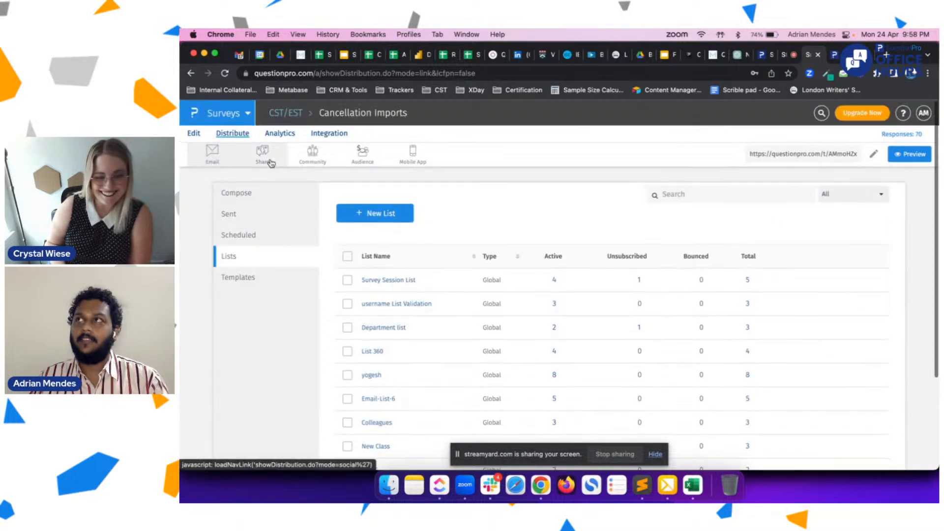
# Step: Open the survey's notification settings and view the Quota Notification's options
pyautogui.click(193, 134)
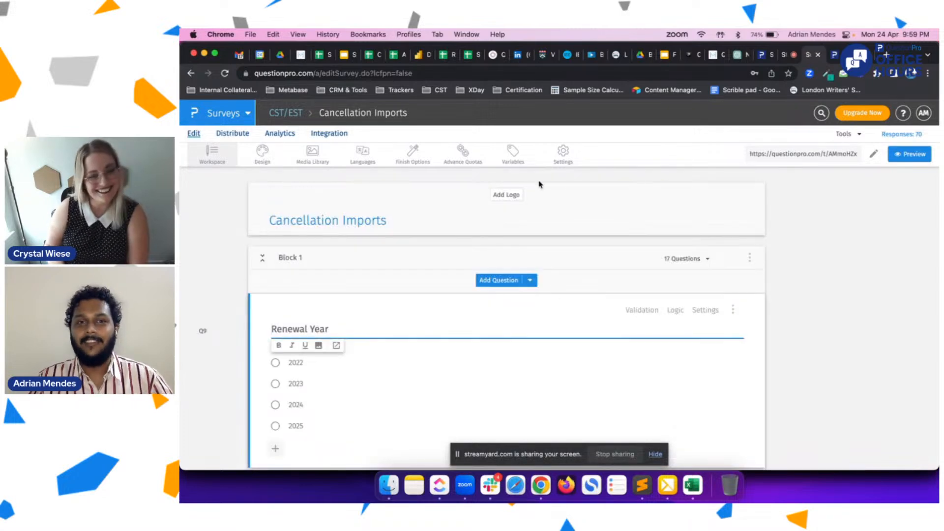
pyautogui.click(563, 154)
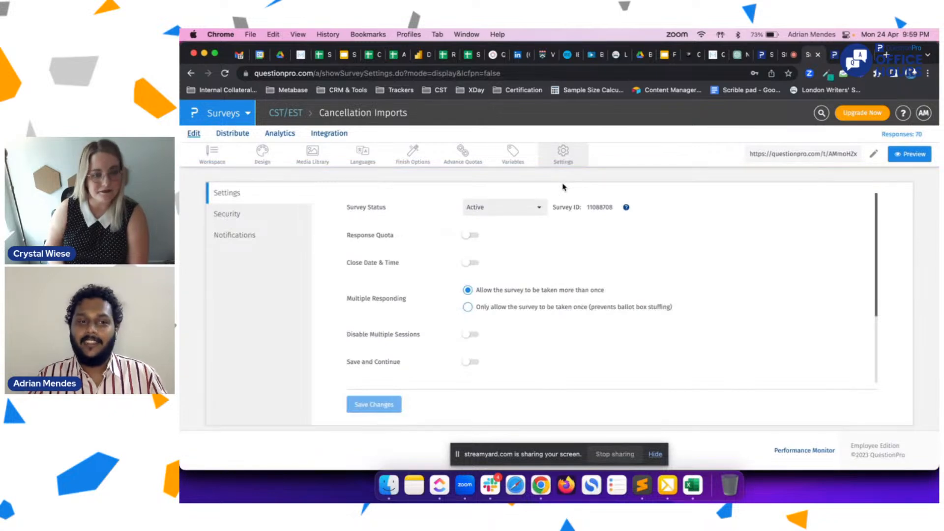
pyautogui.click(308, 242)
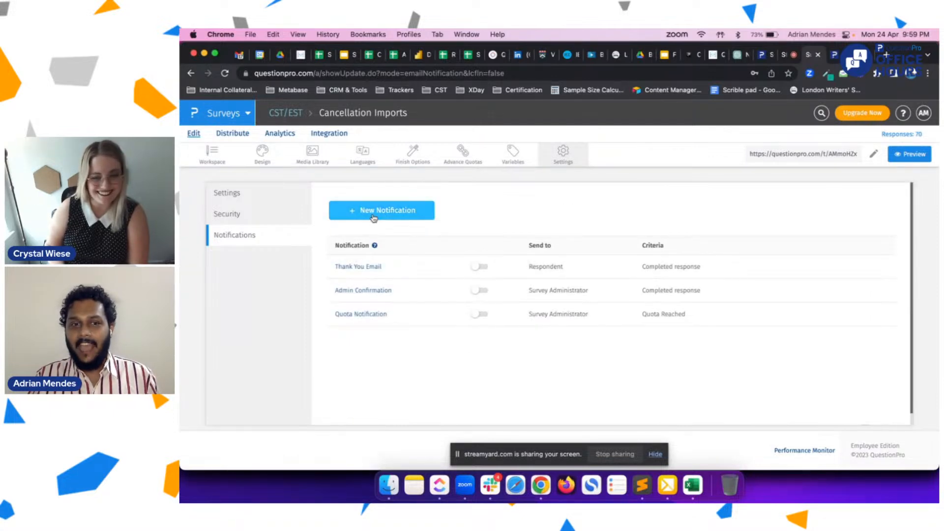
pyautogui.click(363, 317)
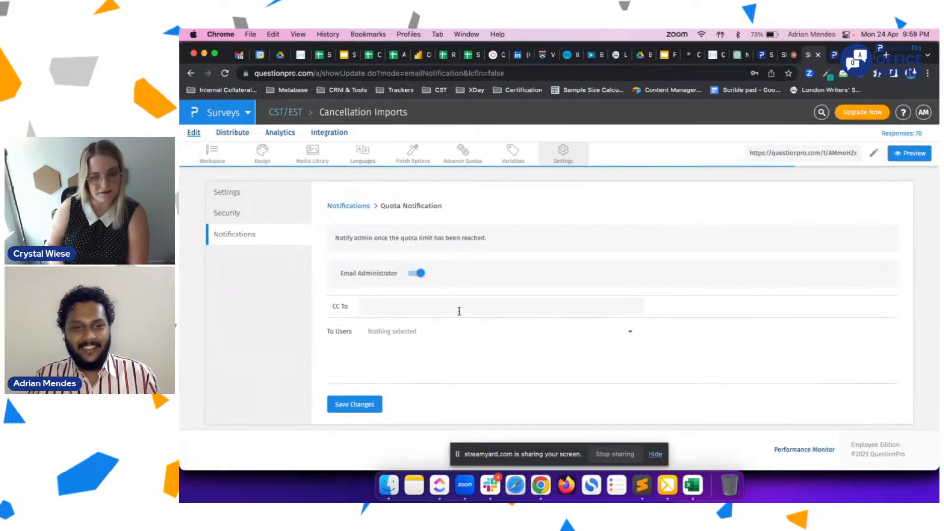
# Step: Return to the notifications list and add a new notification named Test
pyautogui.click(356, 209)
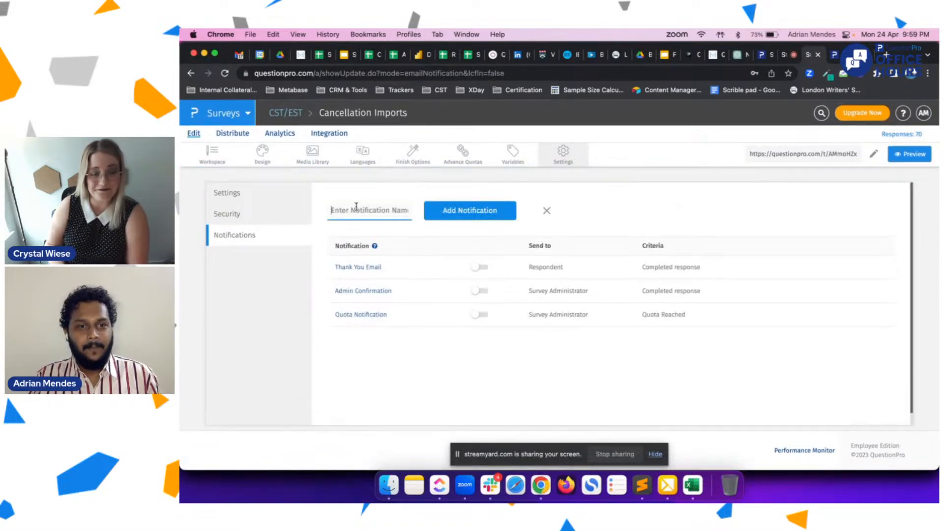
pyautogui.write('Tes')
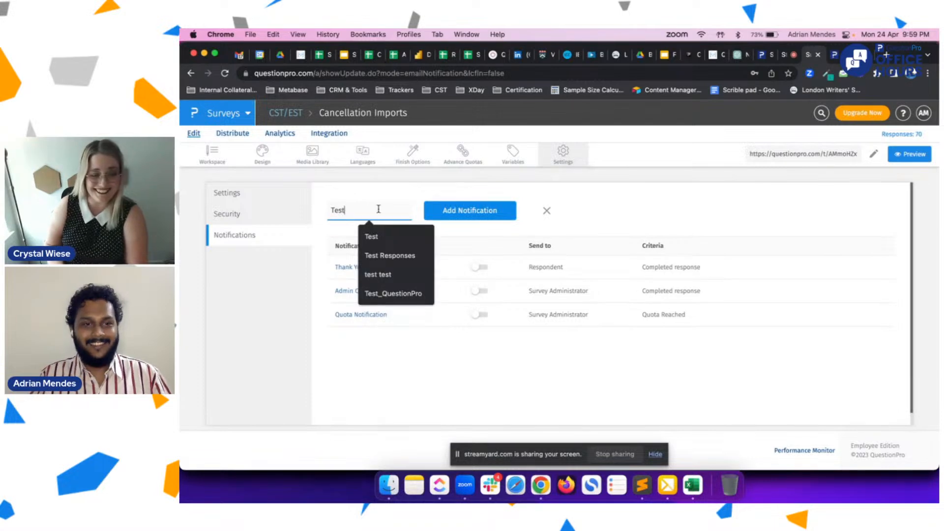
pyautogui.write('t')
pyautogui.click(465, 217)
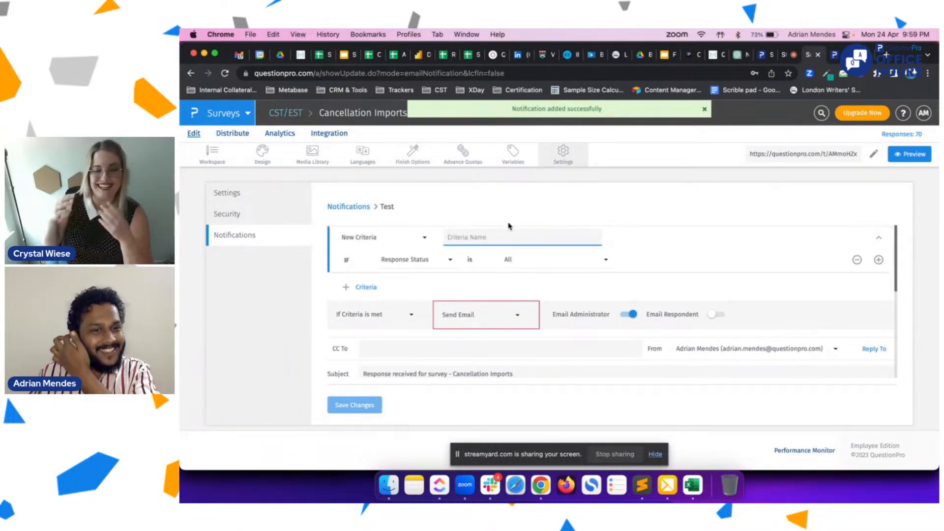
# Step: Review the Test notification's criteria, email fields and available actions, keeping Send Email as the action
pyautogui.scroll(-3, 512, 228)
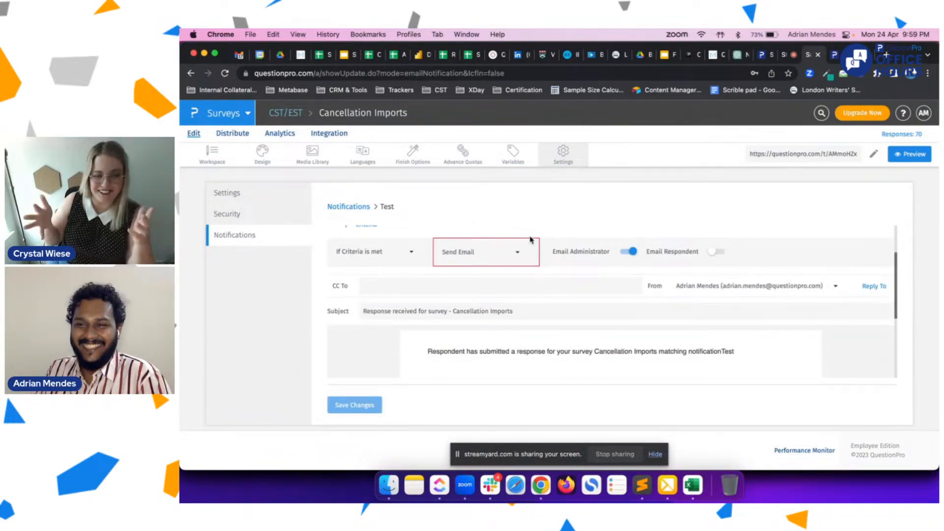
pyautogui.scroll(-1, 530, 239)
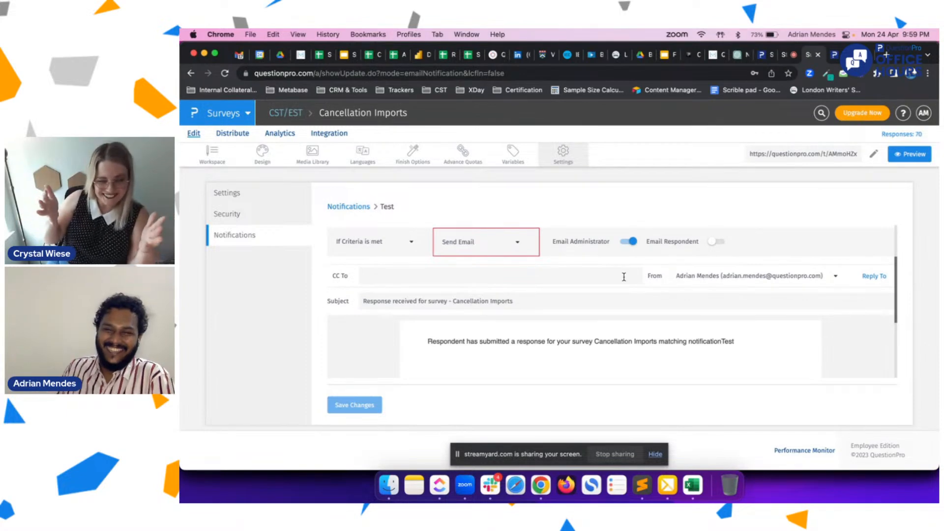
pyautogui.click(507, 238)
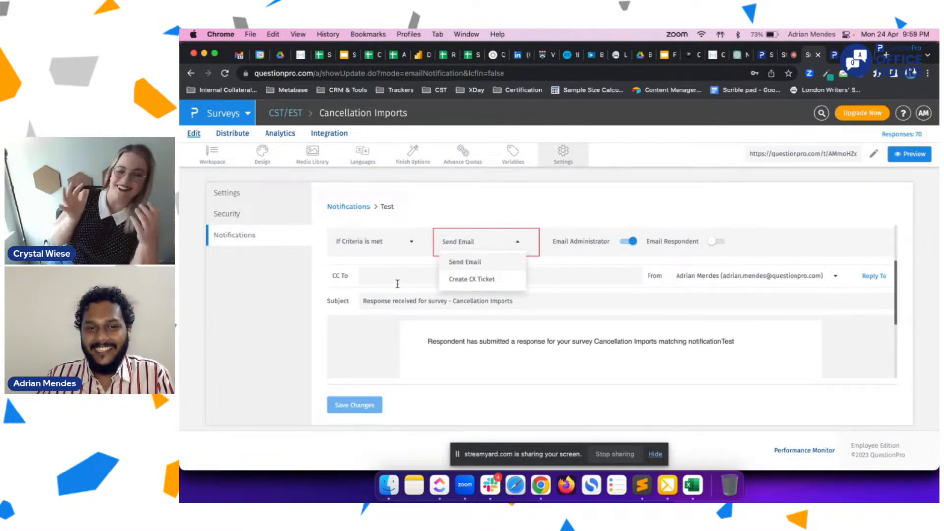
pyautogui.click(663, 332)
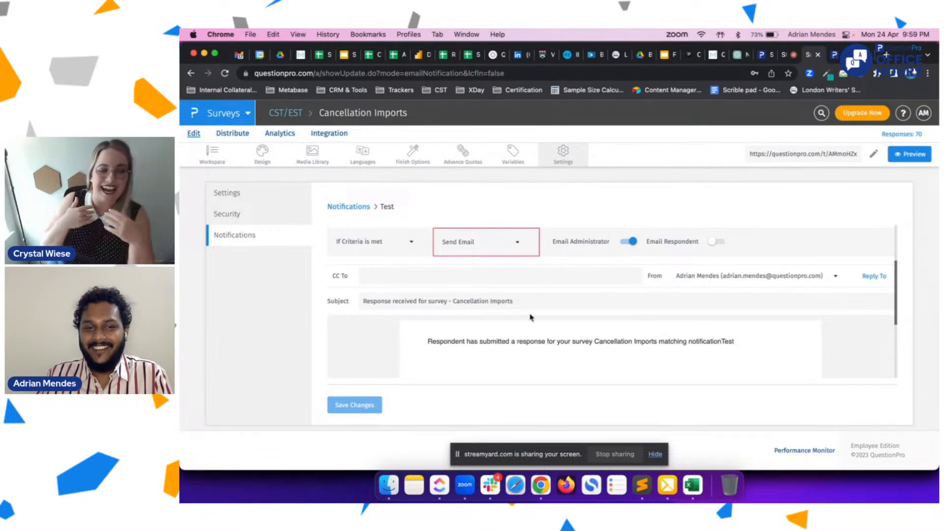
# Step: Review the survey's general settings, including response quota, close date and multiple responding
pyautogui.click(242, 199)
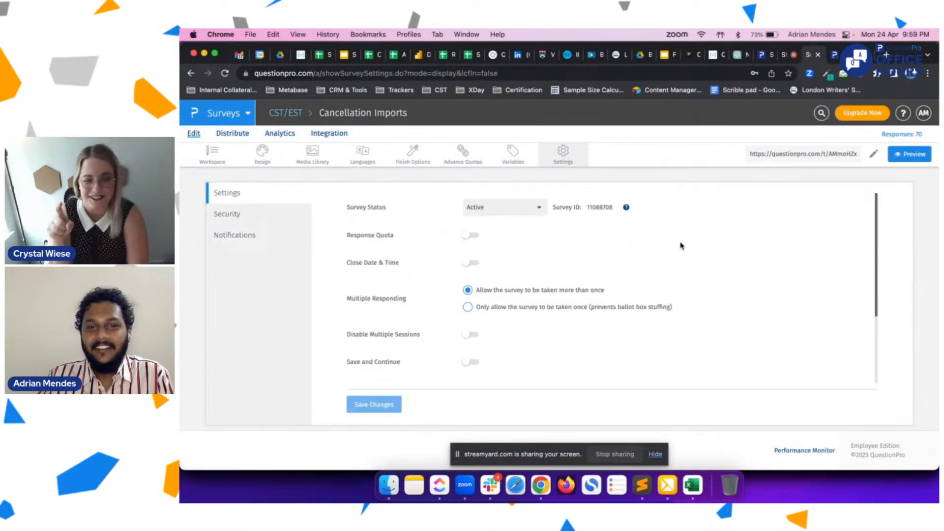
pyautogui.scroll(-1, 681, 245)
pyautogui.scroll(-2, 681, 245)
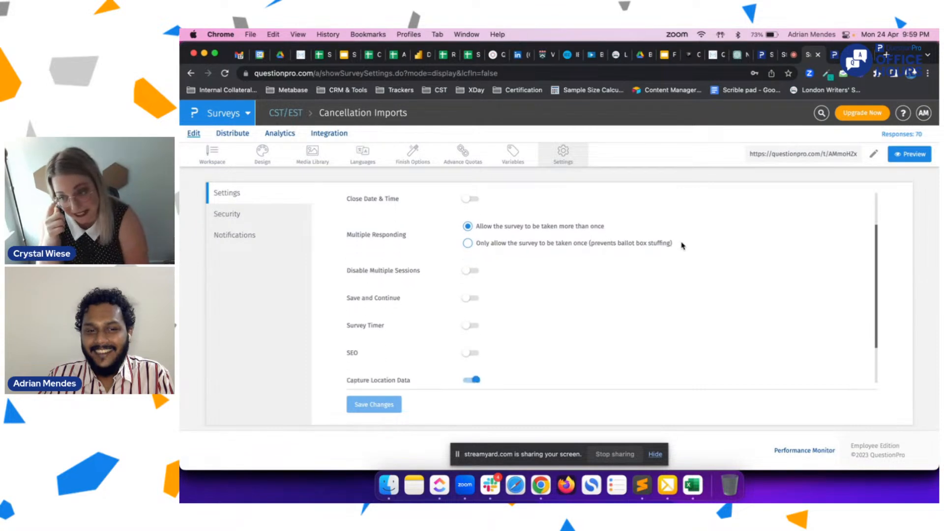
pyautogui.scroll(3, 681, 245)
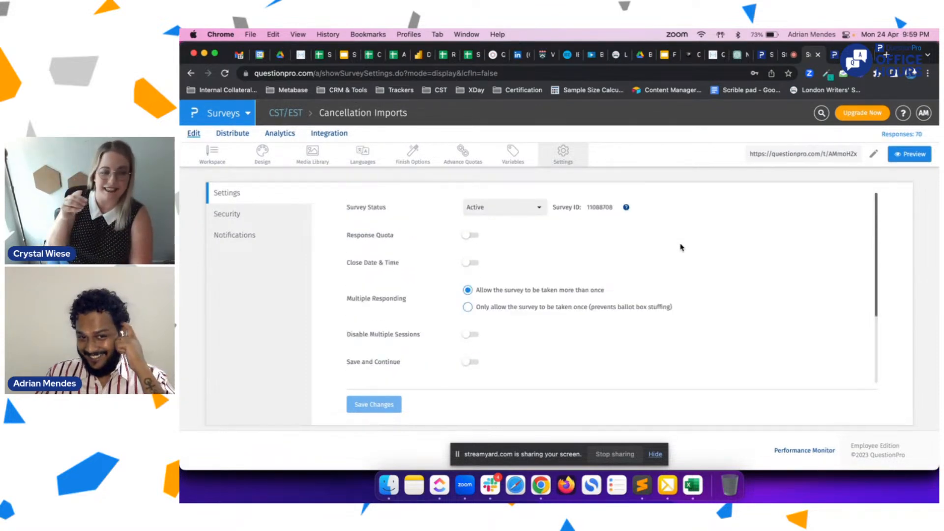
# Step: Review the Thank You Email notification's sender, message, attachment and survey response options, and return to the notifications list
pyautogui.click(280, 231)
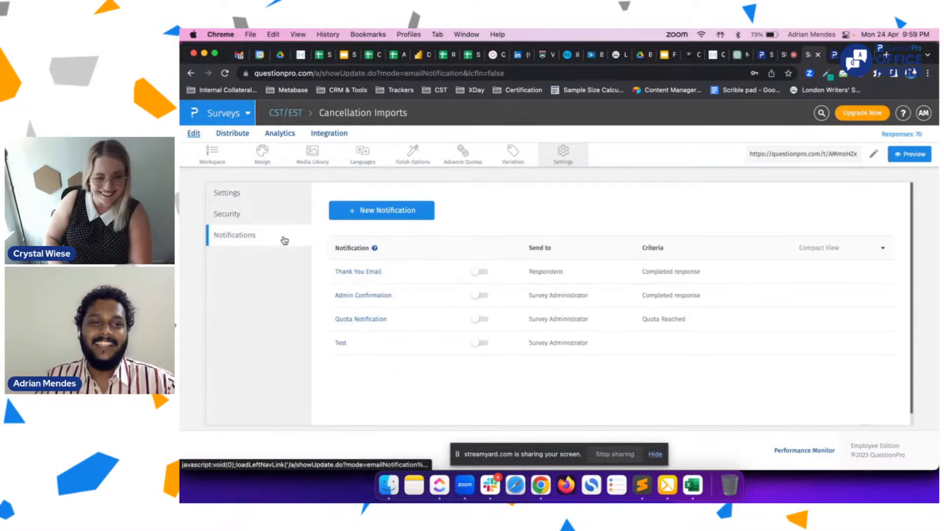
pyautogui.click(368, 274)
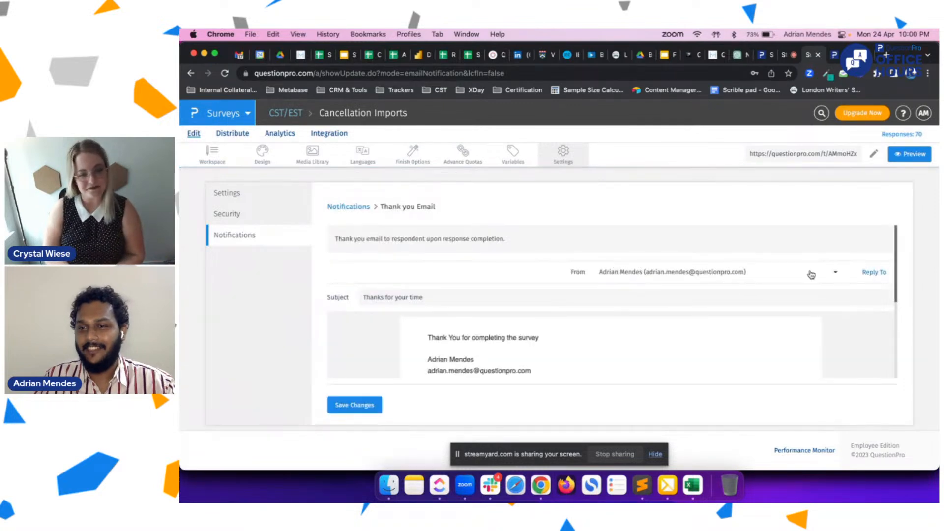
pyautogui.scroll(-3, 839, 284)
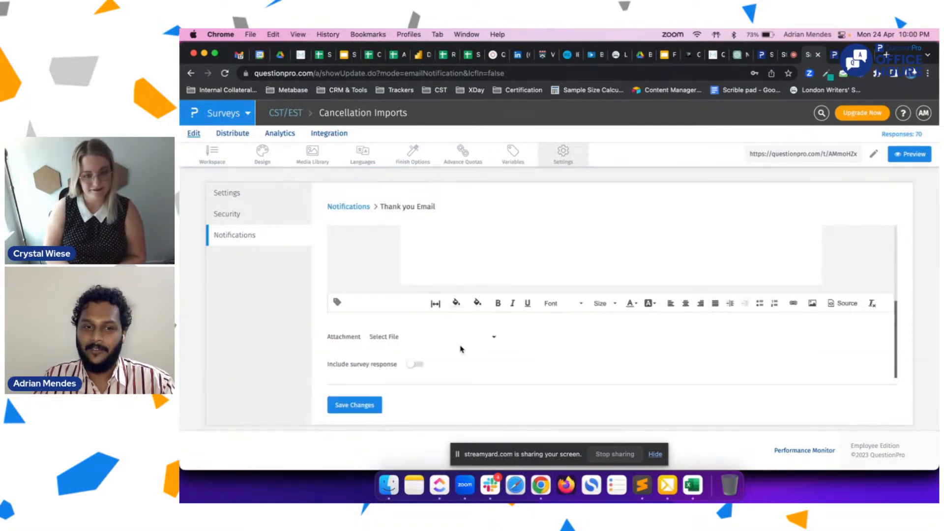
pyautogui.scroll(3, 456, 353)
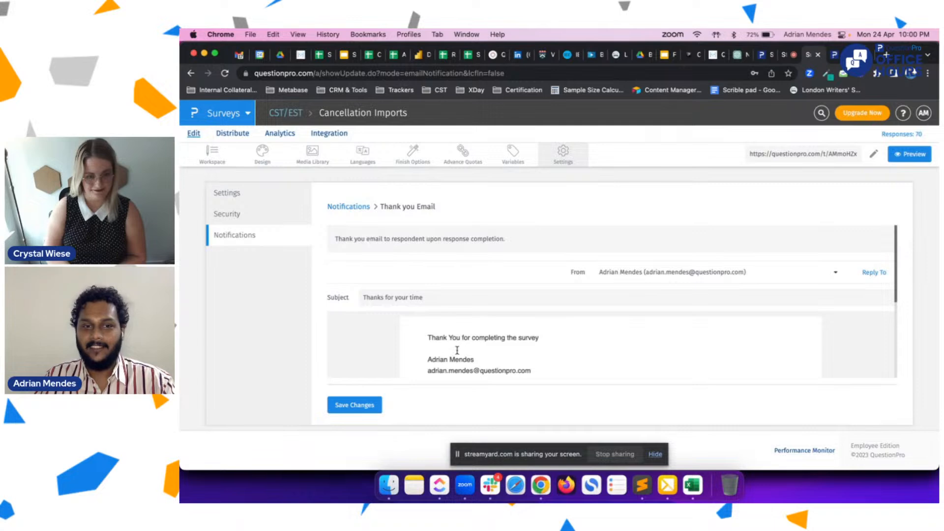
pyautogui.click(351, 207)
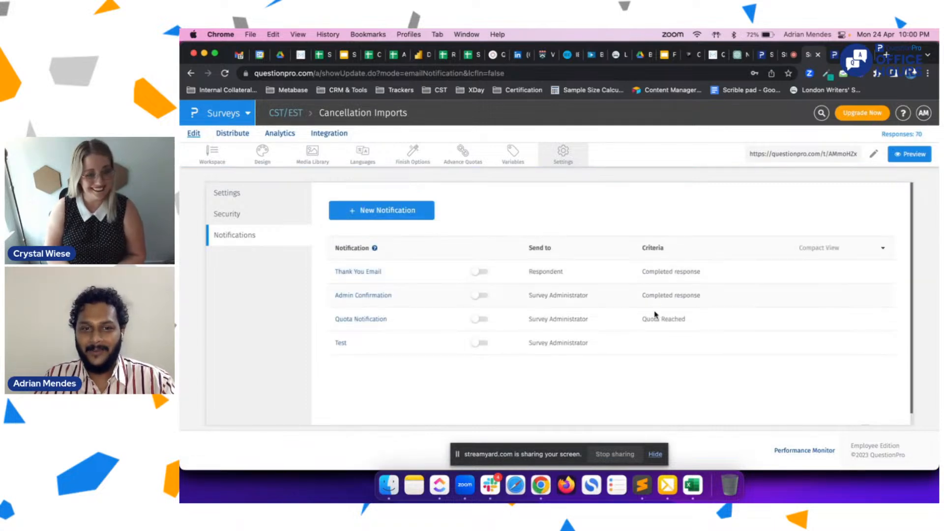
# Step: View the existing notification groups from the survey's notification settings and close their window
pyautogui.scroll(-1, 686, 303)
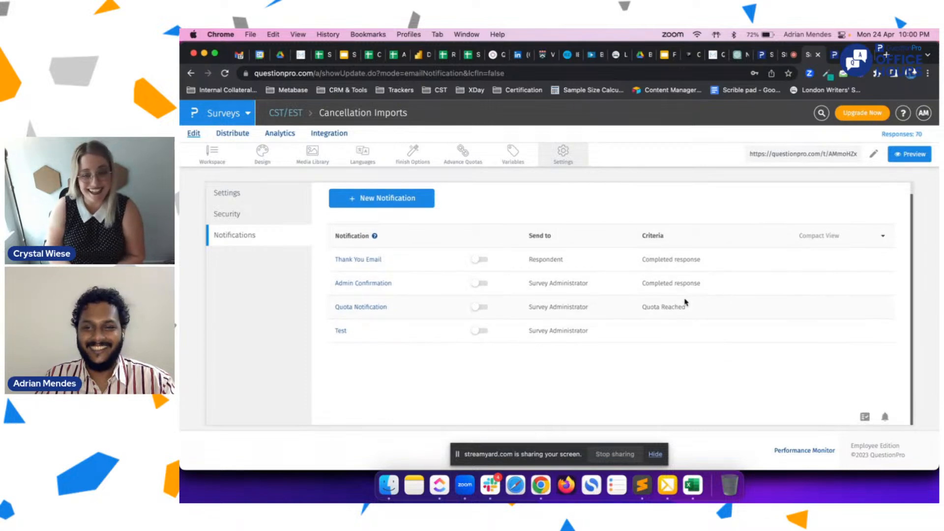
pyautogui.click(883, 420)
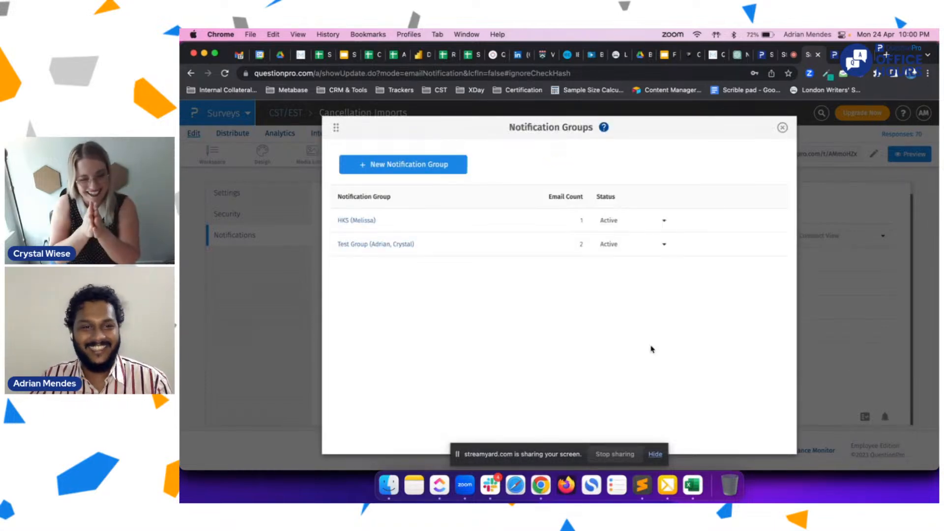
pyautogui.moveTo(349, 253)
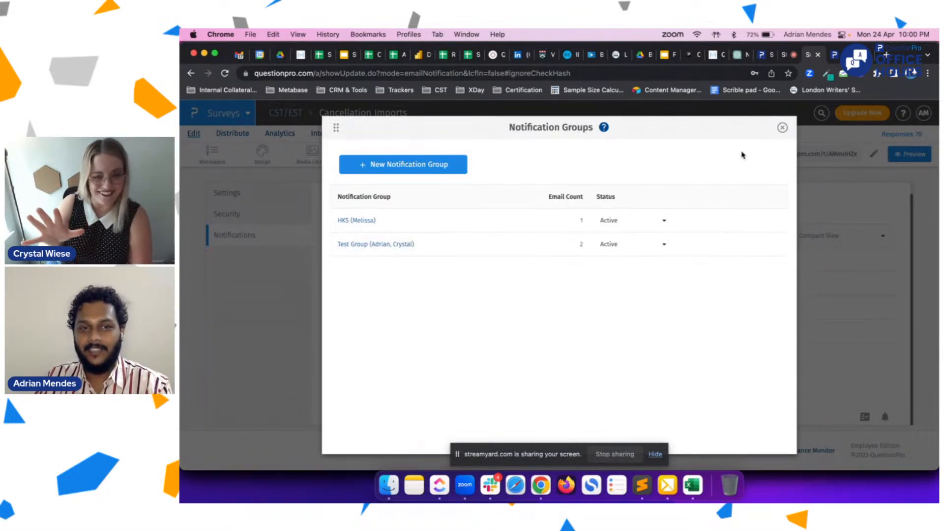
pyautogui.click(782, 127)
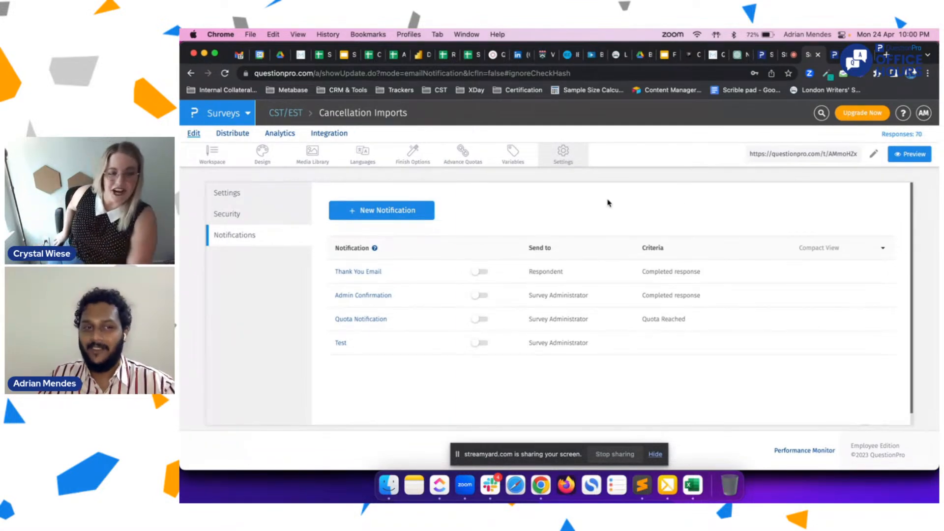
# Step: Add a notification group named Office Hours from the survey's notification settings, and close its window without entering any members
pyautogui.click(252, 246)
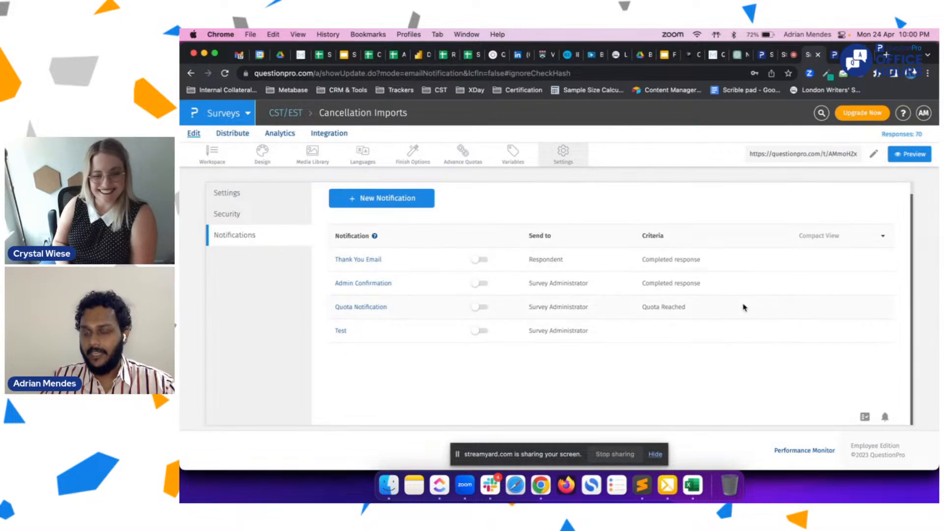
pyautogui.click(887, 418)
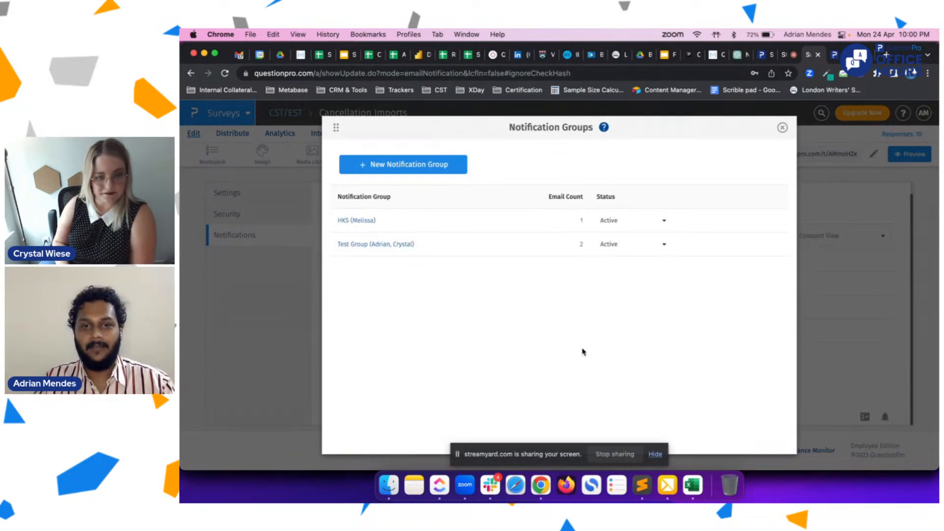
pyautogui.click(419, 167)
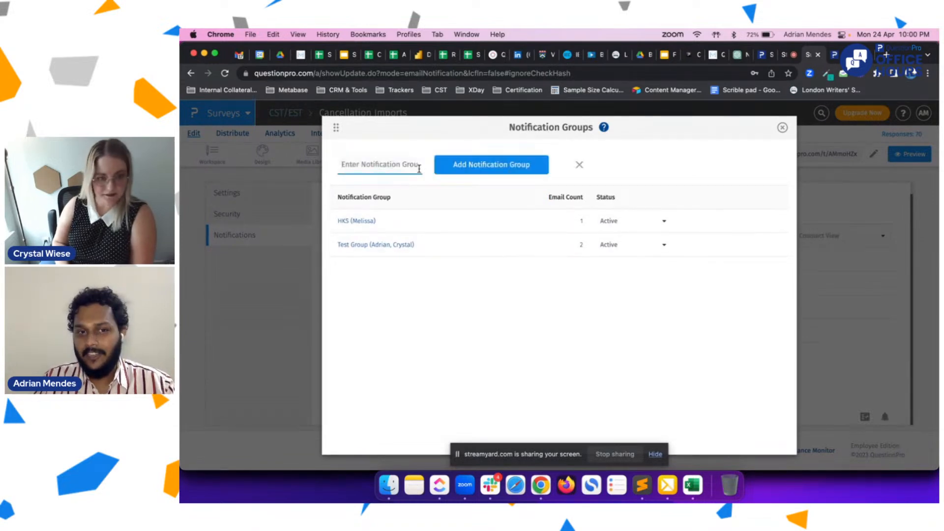
pyautogui.write('offic')
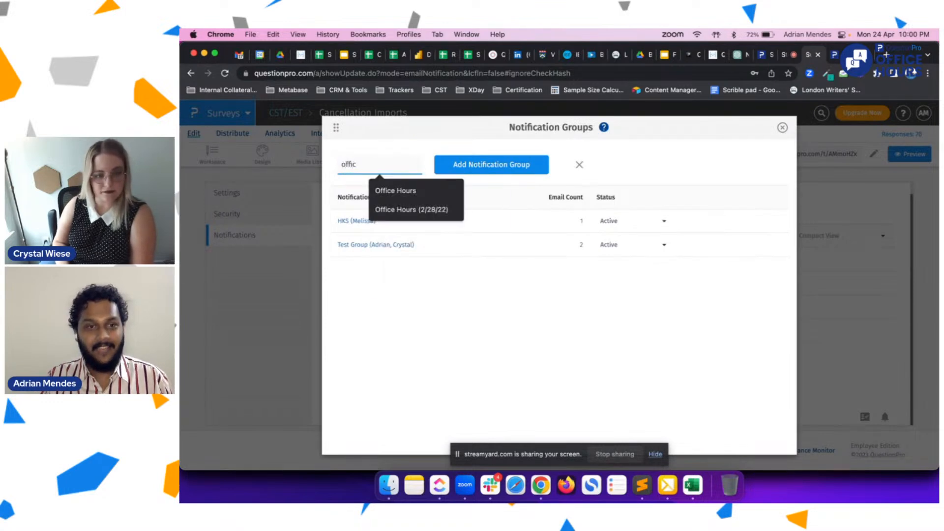
pyautogui.click(422, 189)
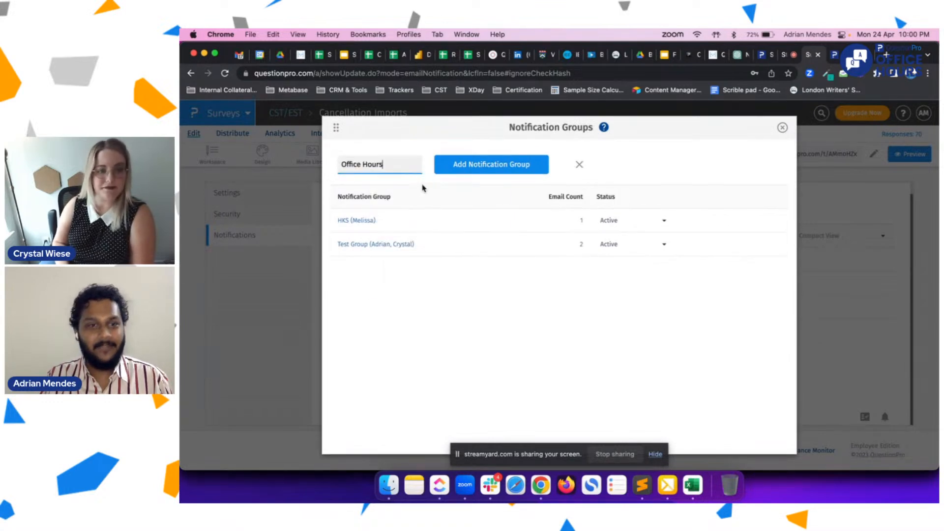
pyautogui.click(471, 164)
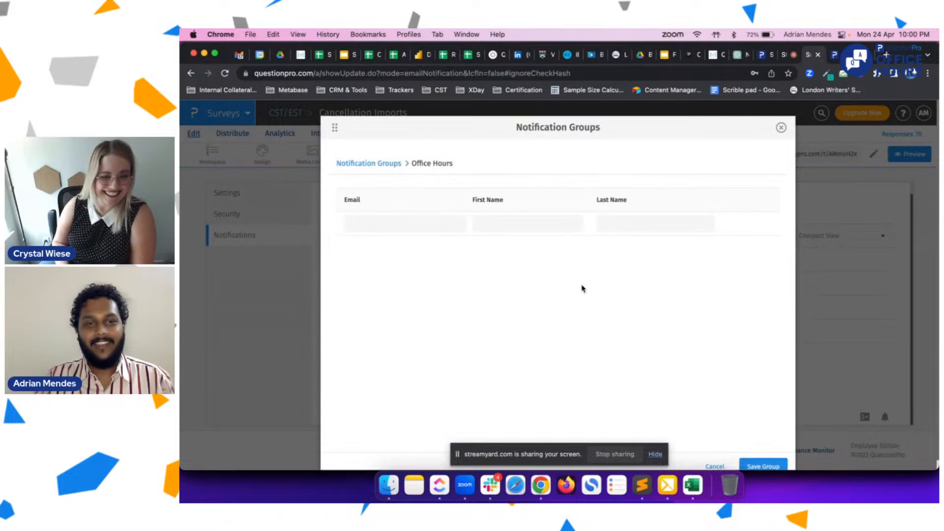
pyautogui.click(441, 225)
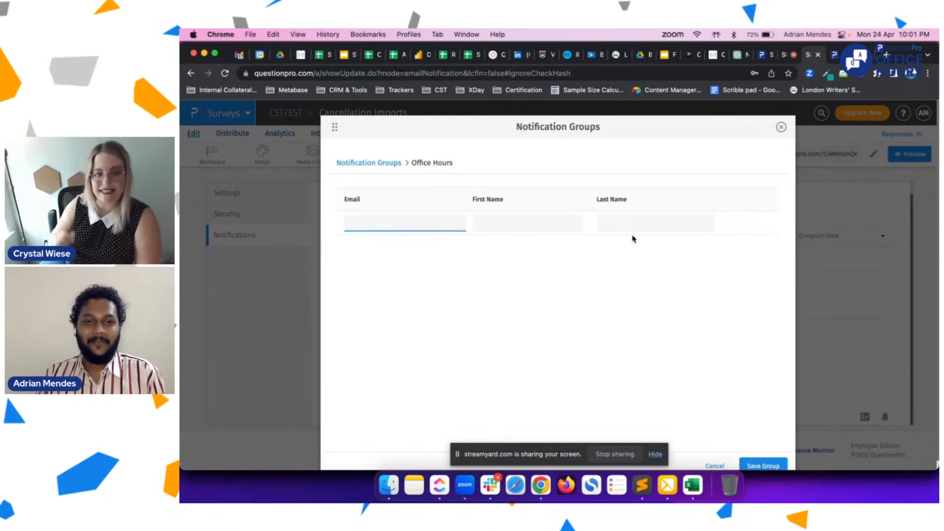
pyautogui.click(781, 127)
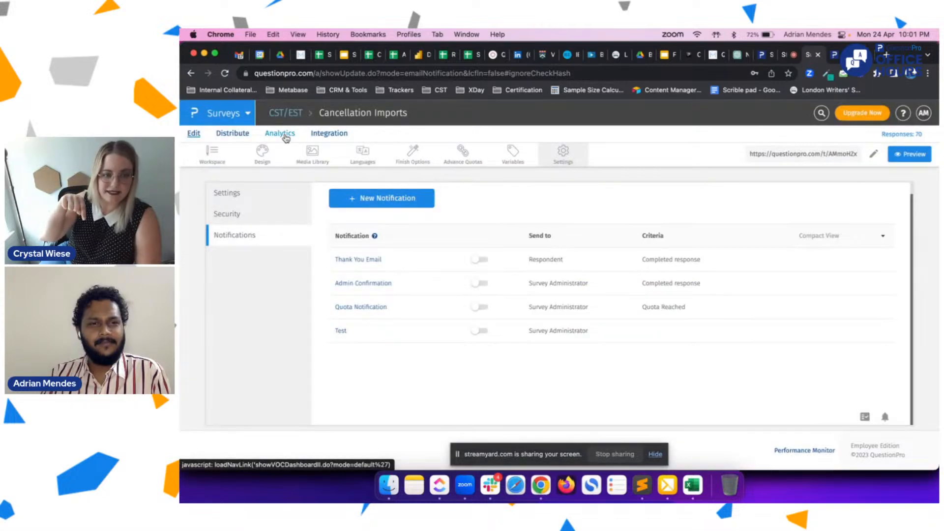
# Step: View the sharing options and report link of the Cancellation Imports analytics dashboard, close them and stop sharing the screen
pyautogui.click(284, 136)
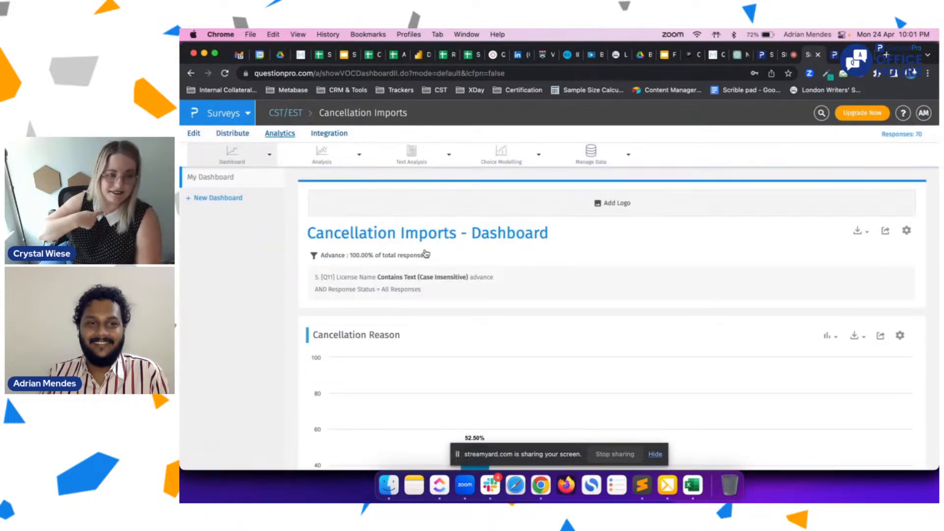
pyautogui.click(889, 234)
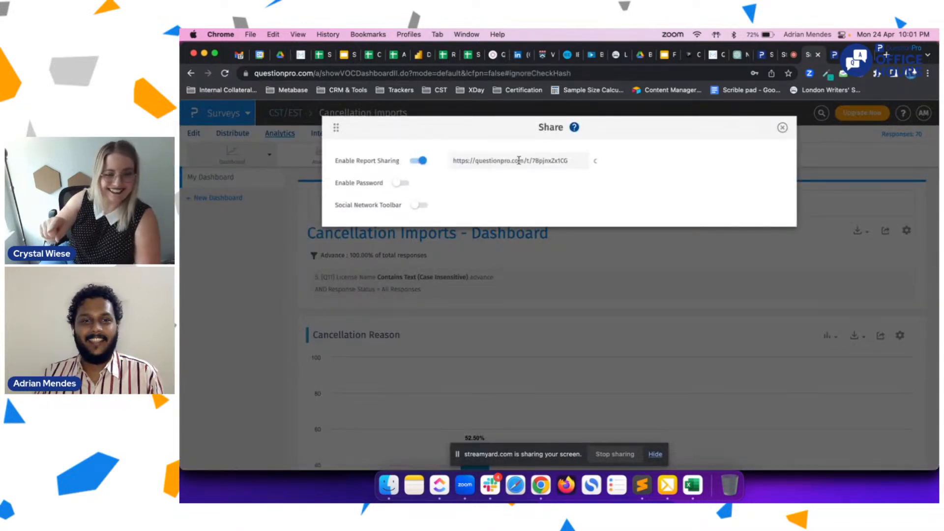
pyautogui.click(521, 161)
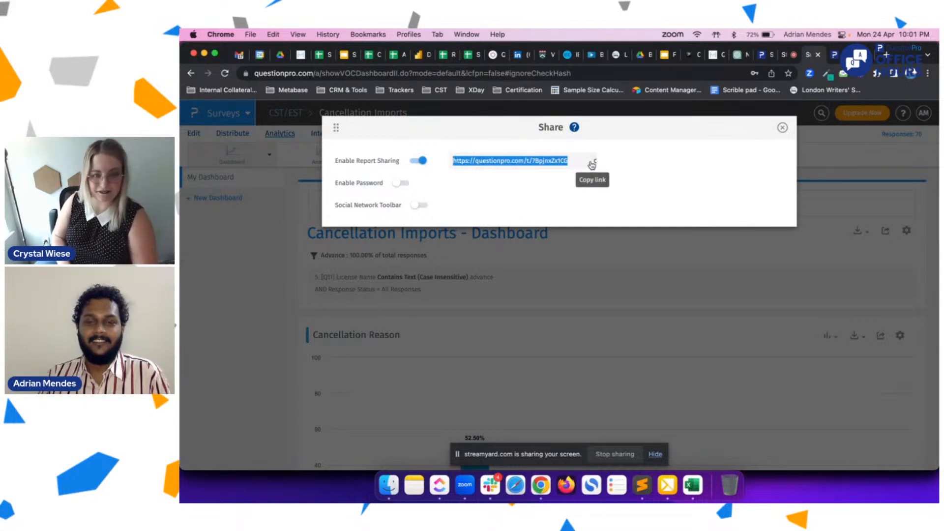
pyautogui.click(782, 128)
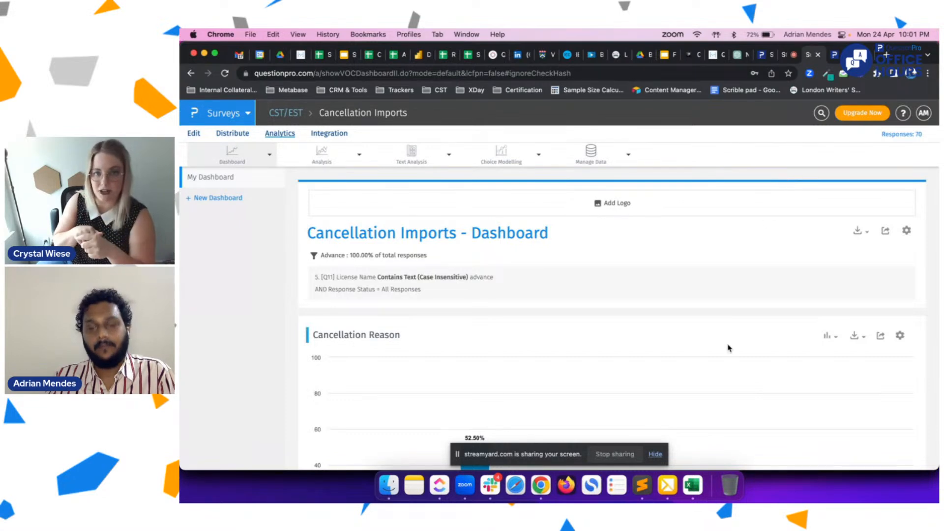
pyautogui.click(616, 455)
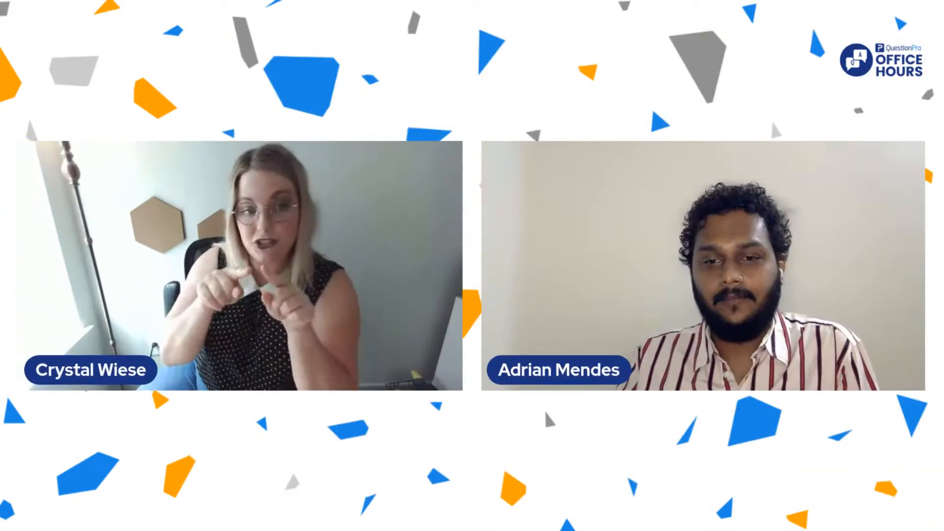